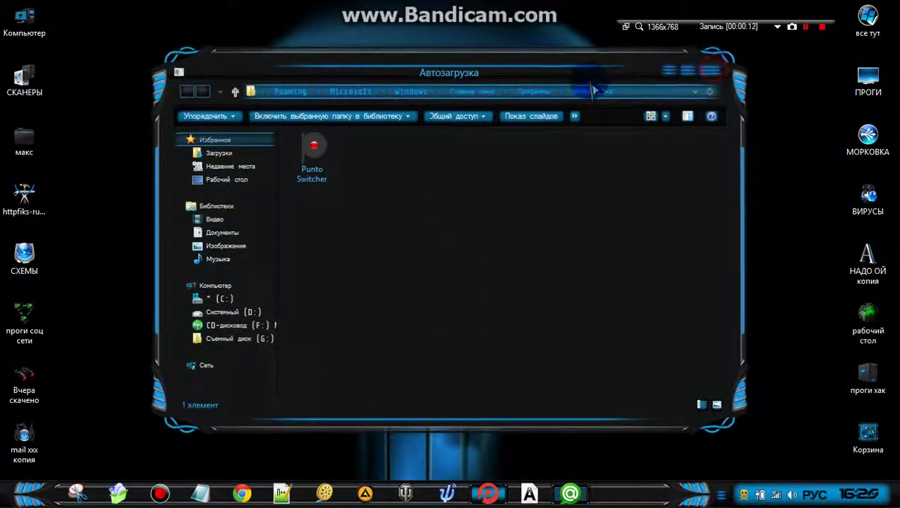
# - Close the open Автозагрузка folder window and return to the empty desktop
pyautogui.click(716, 73)
pyautogui.rightClick(14, 498)
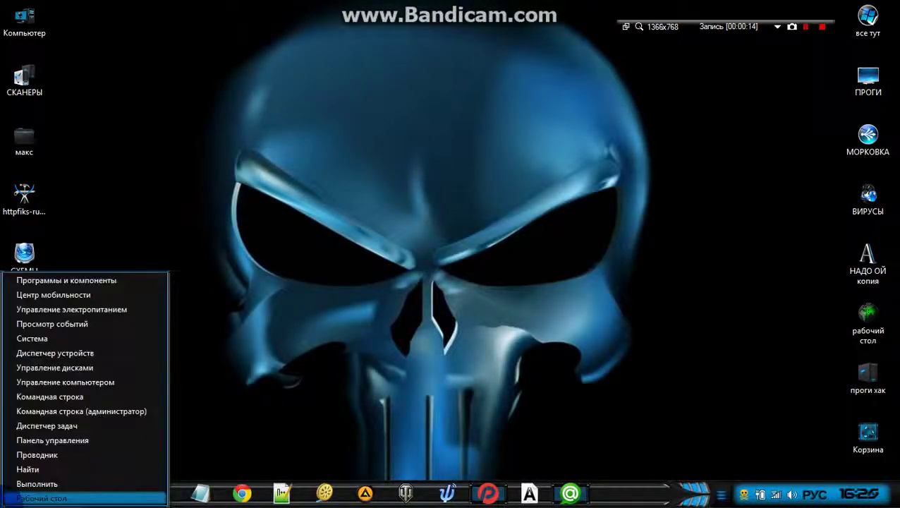
pyautogui.click(487, 493)
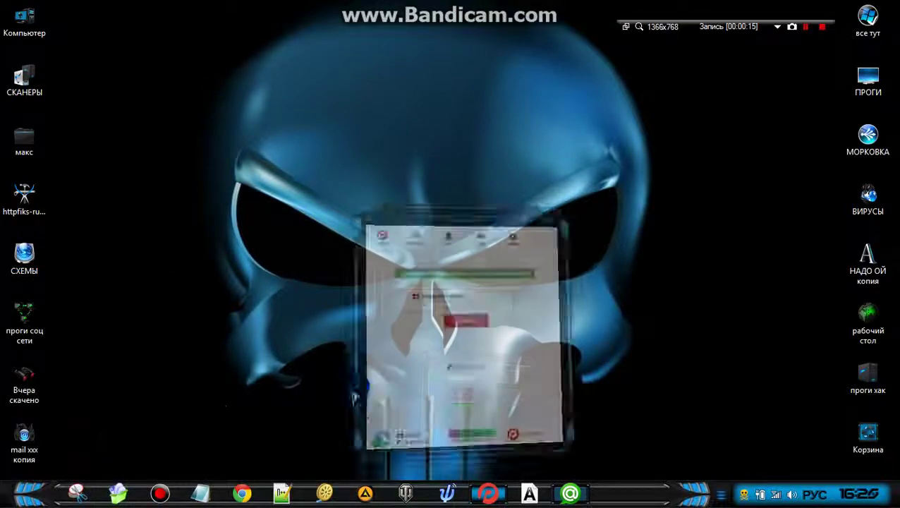
pyautogui.click(550, 55)
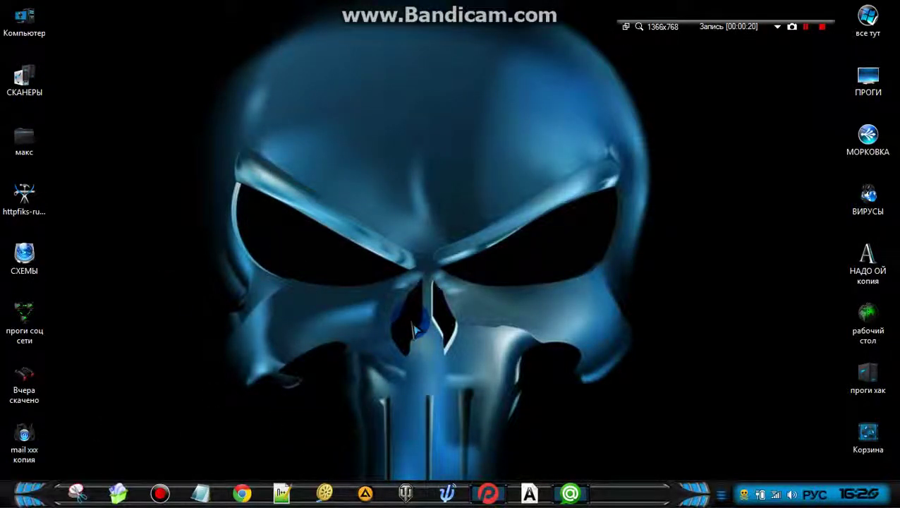
pyautogui.click(475, 350)
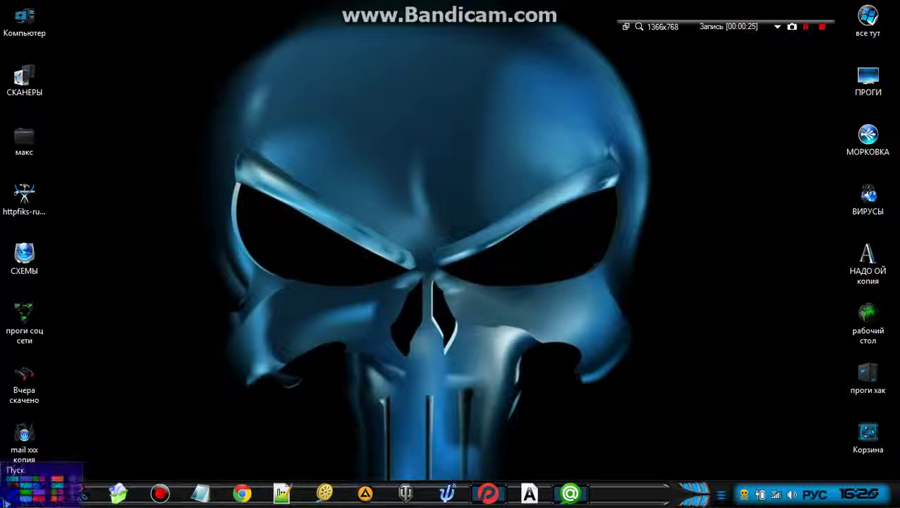
# - Open the folder options from the Control Panel and bring up the advanced view setting for hidden files and folders
pyautogui.rightClick(9, 499)
pyautogui.click(84, 446)
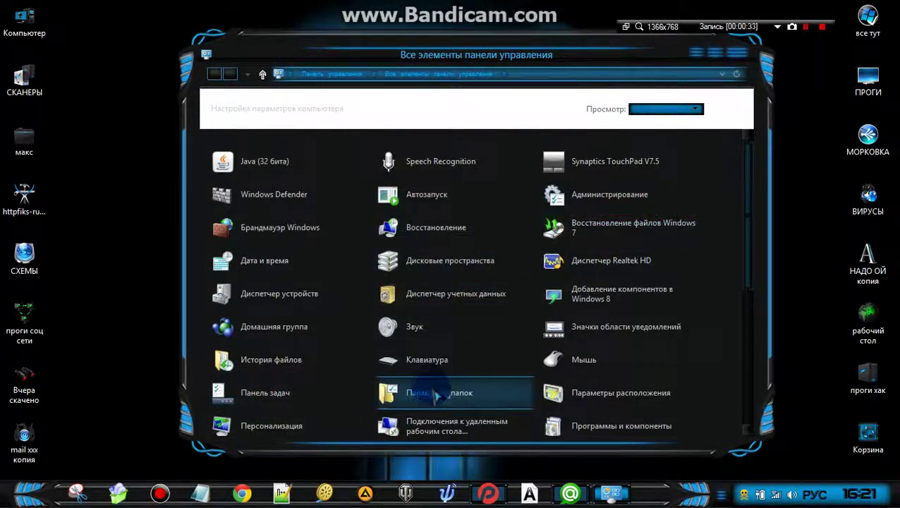
pyautogui.click(429, 396)
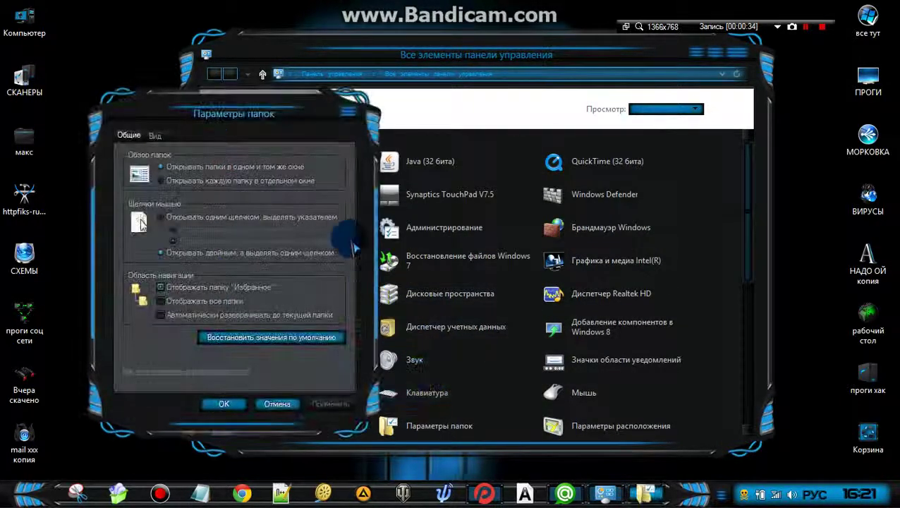
pyautogui.click(154, 136)
pyautogui.moveTo(230, 113); pyautogui.dragTo(517, 103)
pyautogui.moveTo(623, 245); pyautogui.dragTo(623, 302)
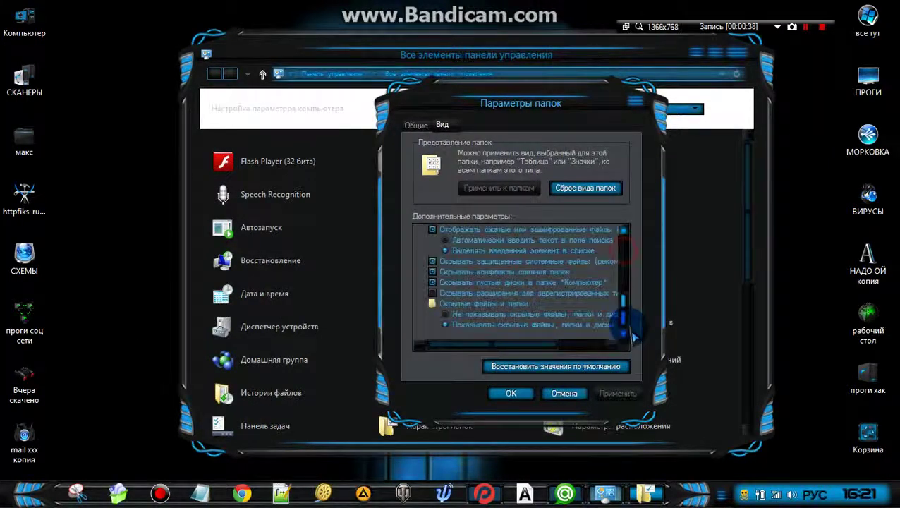
# - Set hidden files, folders and drives to be shown, apply the folder options, and close the Control Panel
pyautogui.click(455, 315)
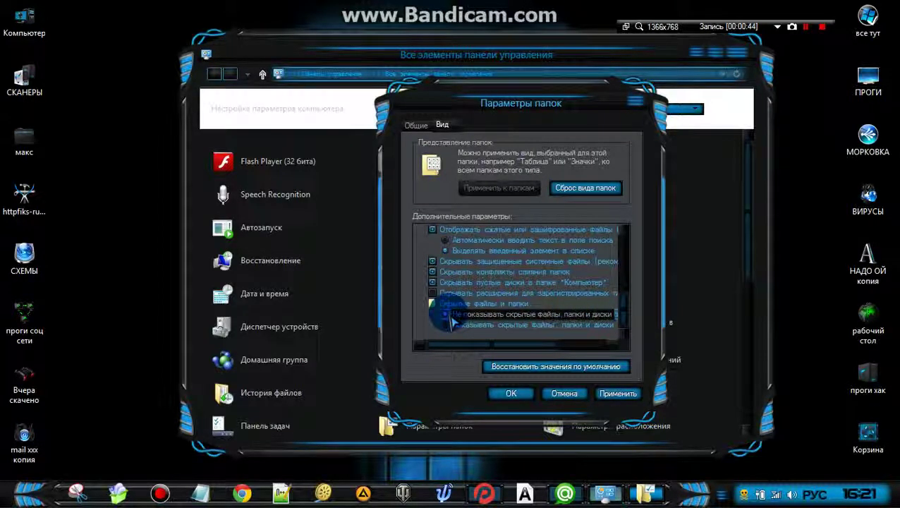
pyautogui.click(449, 325)
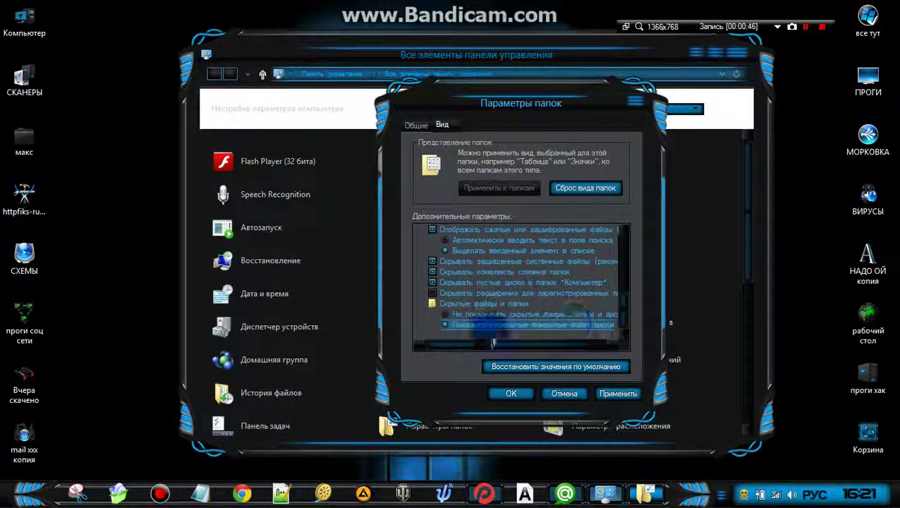
pyautogui.click(616, 393)
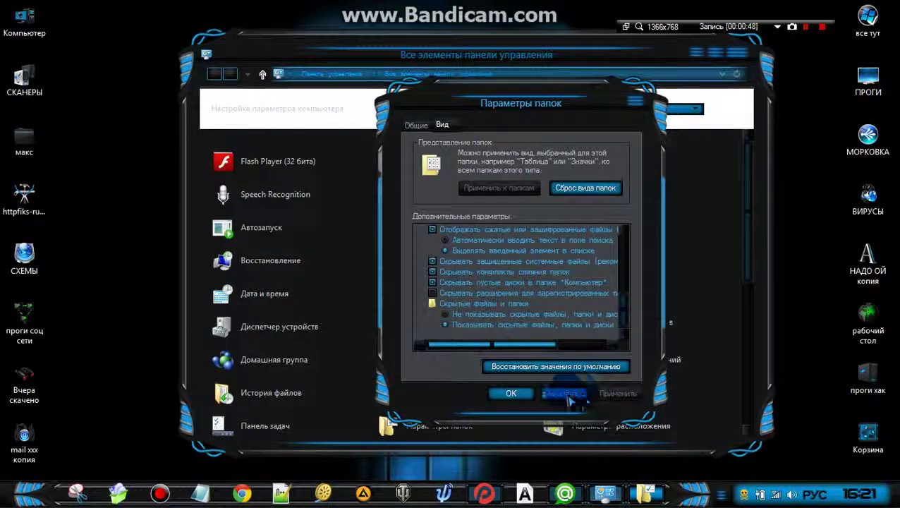
pyautogui.click(511, 393)
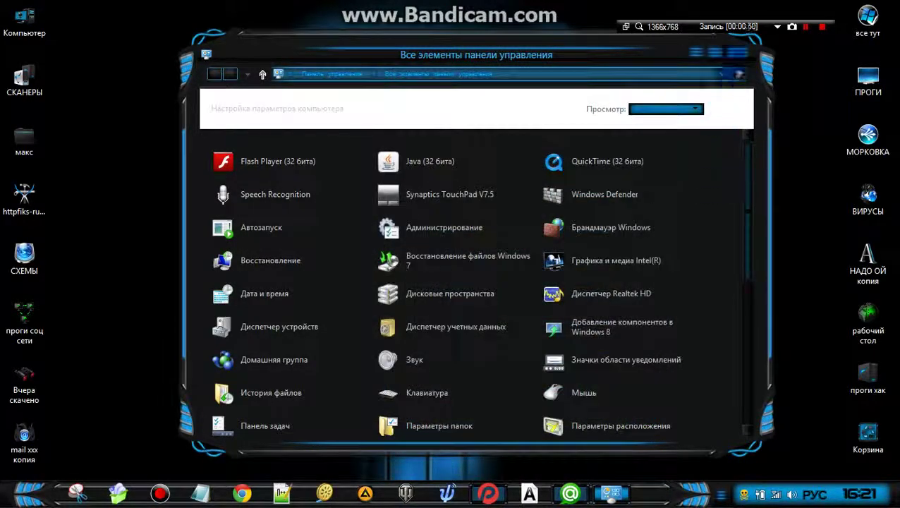
pyautogui.click(736, 57)
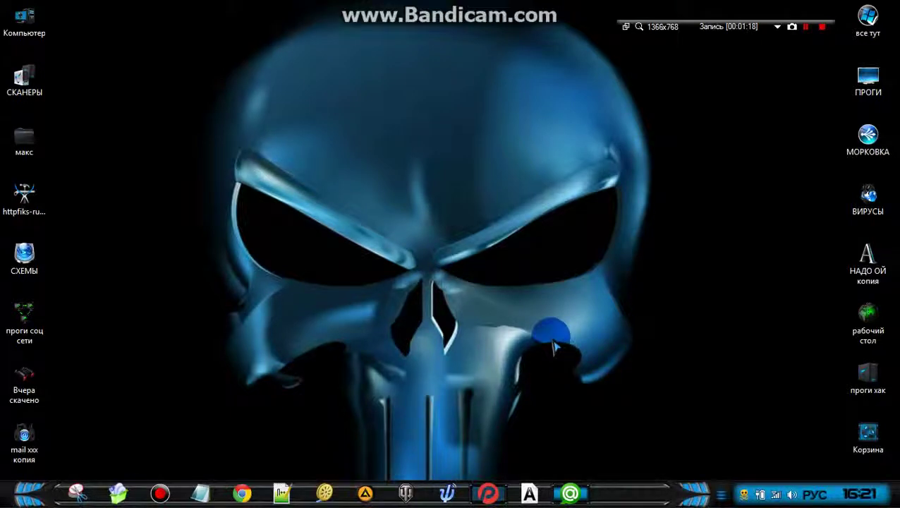
# - Open the removable disk (G:) from the Computer window and find Snowflakes.exe in its file list
pyautogui.moveTo(577, 5)
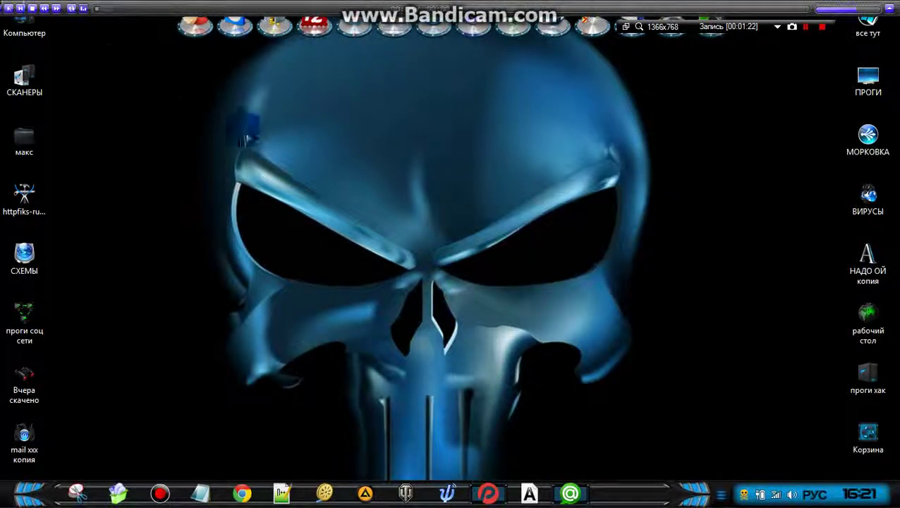
pyautogui.click(359, 293)
pyautogui.doubleClick(24, 22)
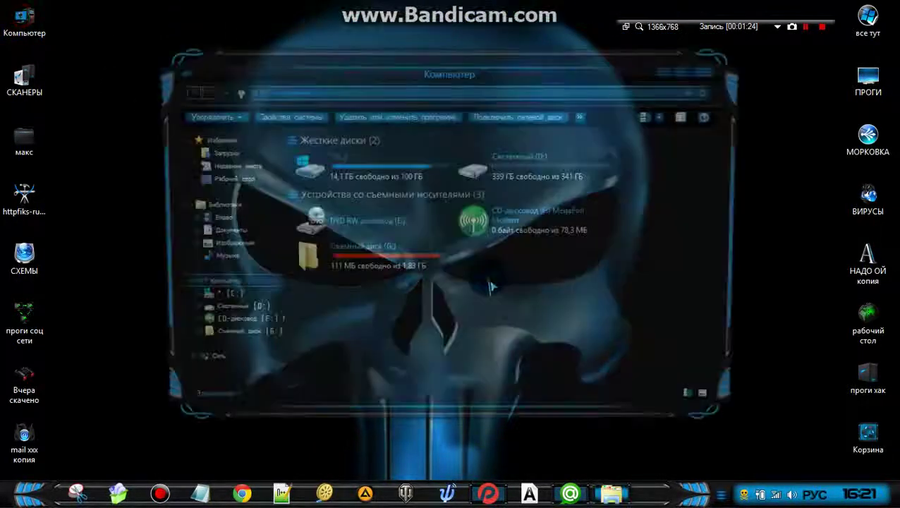
pyautogui.click(359, 251)
pyautogui.doubleClick(361, 263)
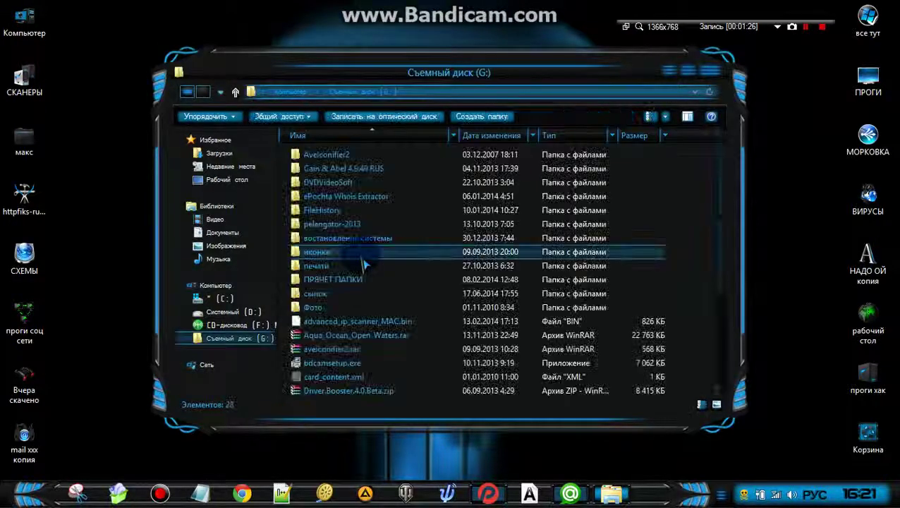
pyautogui.scroll(-4, 339, 339)
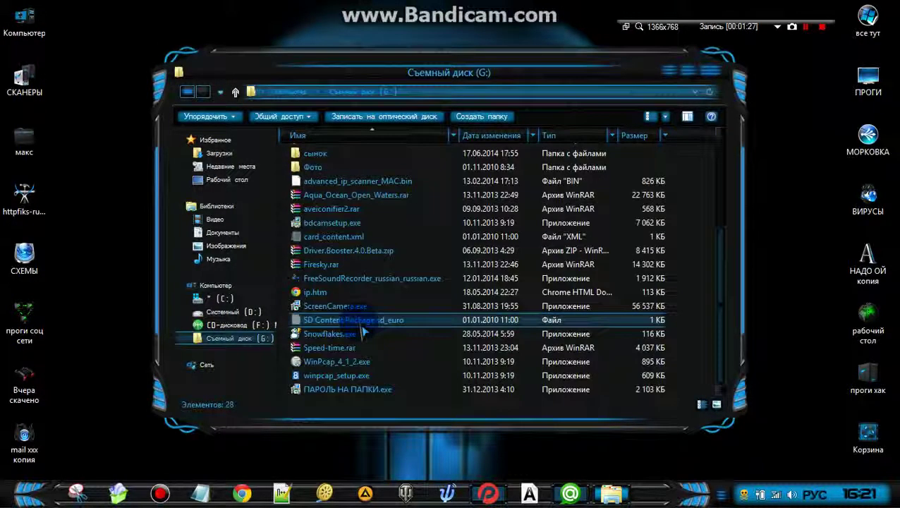
# - Copy Snowflakes.exe from the removable disk to the desktop and close the disk's window
pyautogui.click(327, 336)
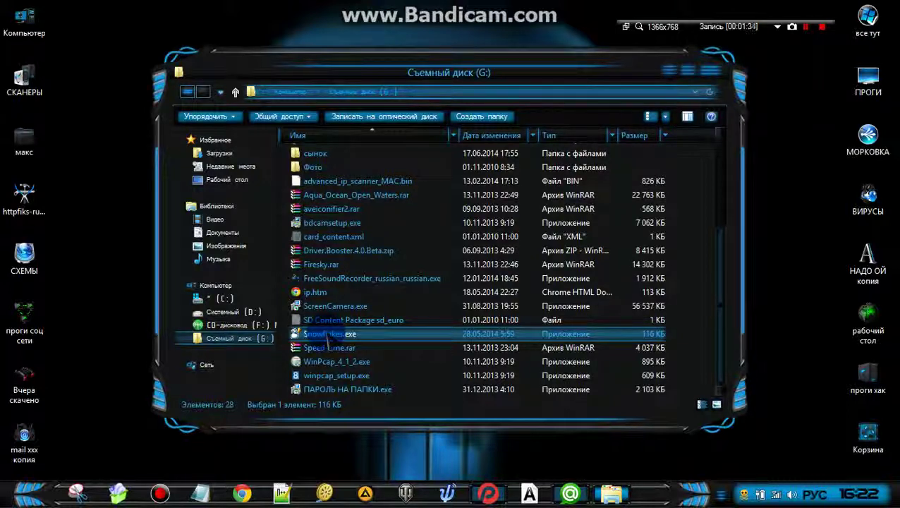
pyautogui.rightClick(327, 336)
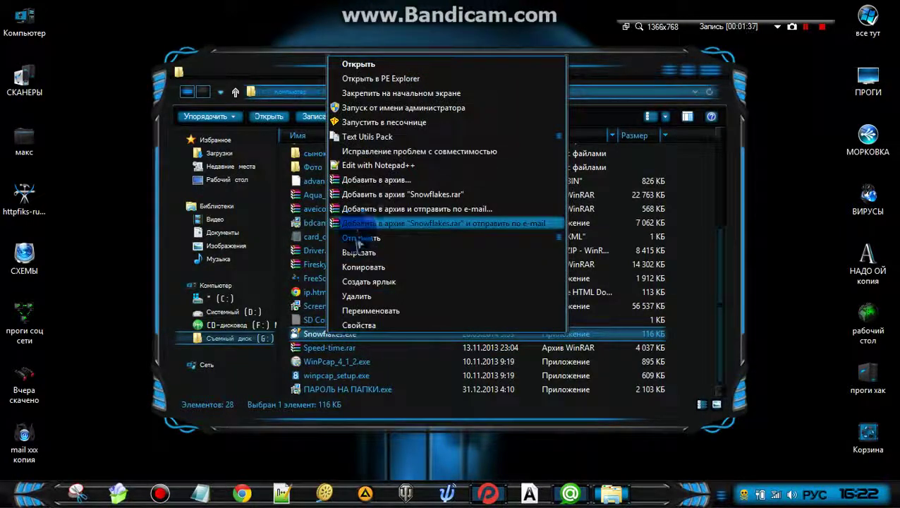
pyautogui.click(353, 263)
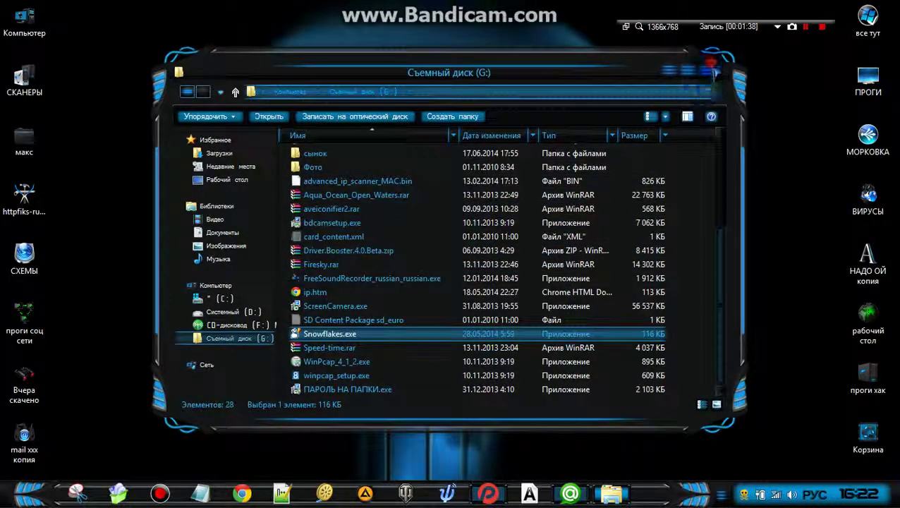
pyautogui.click(711, 76)
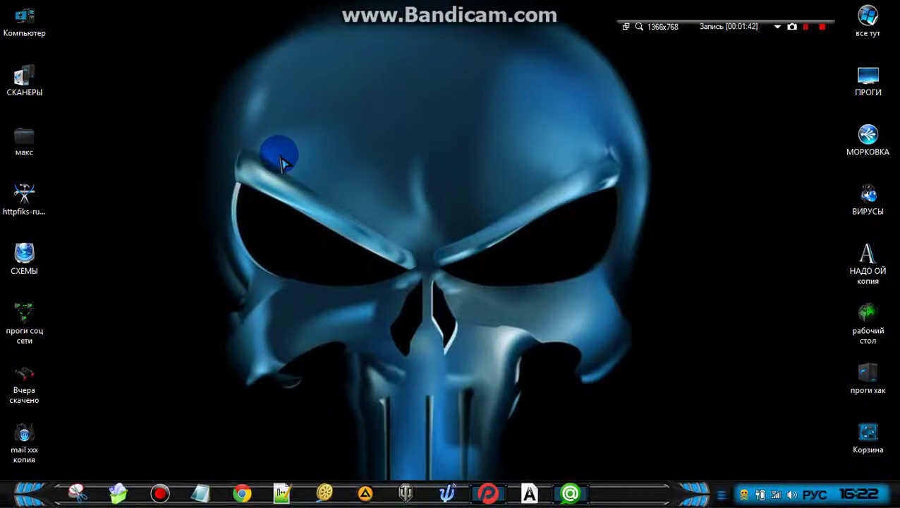
pyautogui.rightClick(280, 162)
pyautogui.click(279, 174)
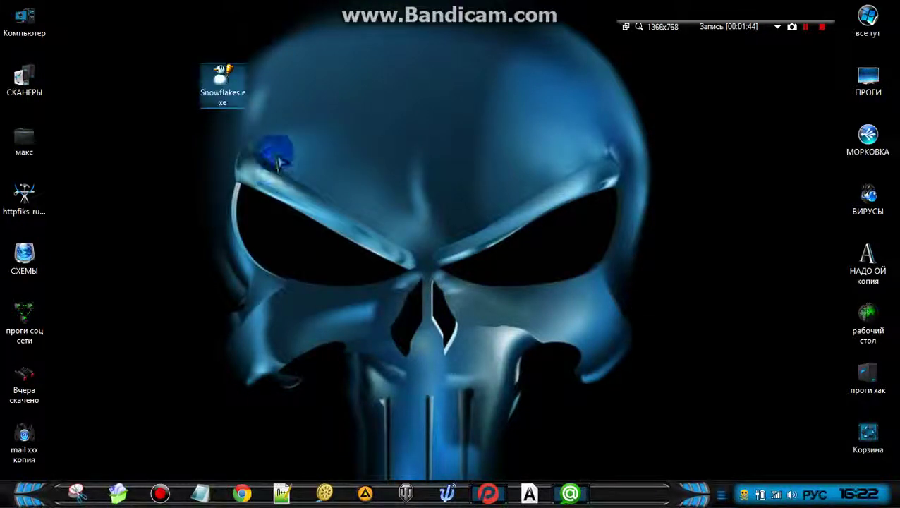
# - Copy the full file name text Snowflakes.exe from the desktop icon's name, leaving the file's name as it is
pyautogui.doubleClick(223, 88)
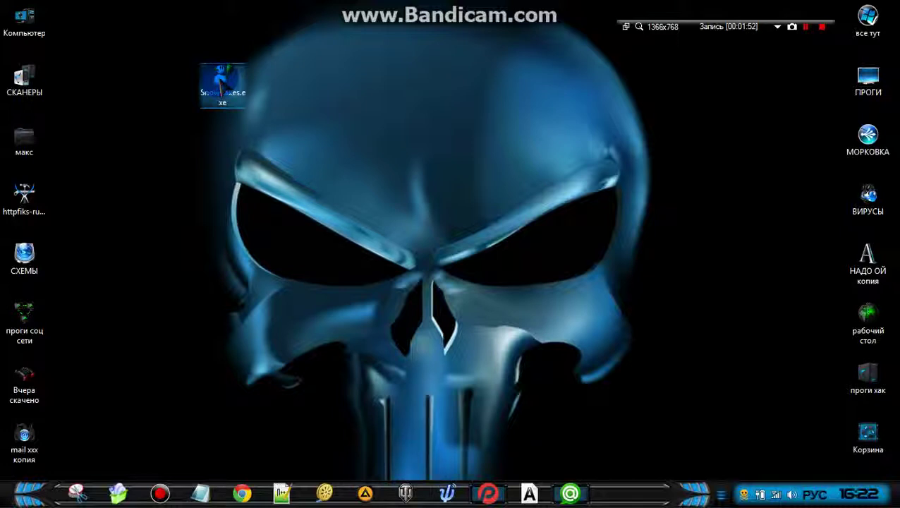
pyautogui.rightClick(223, 88)
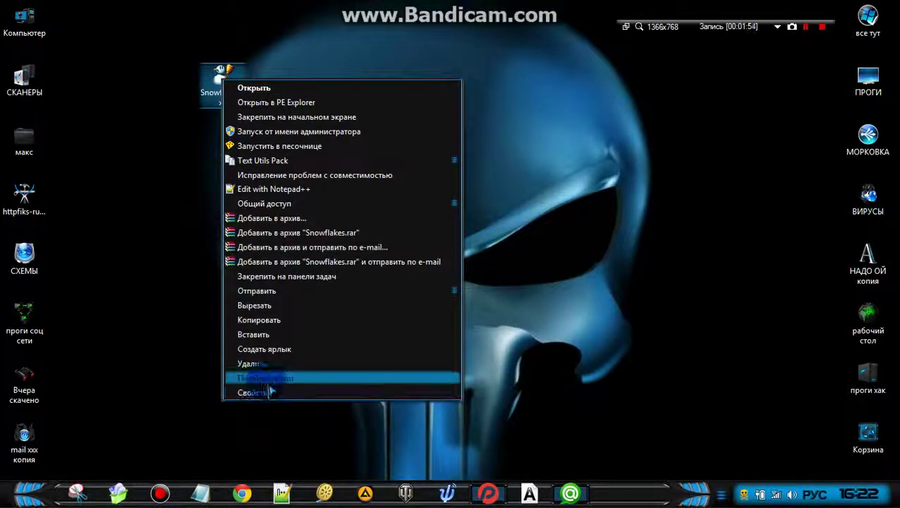
pyautogui.click(268, 378)
pyautogui.moveTo(239, 97); pyautogui.dragTo(199, 96)
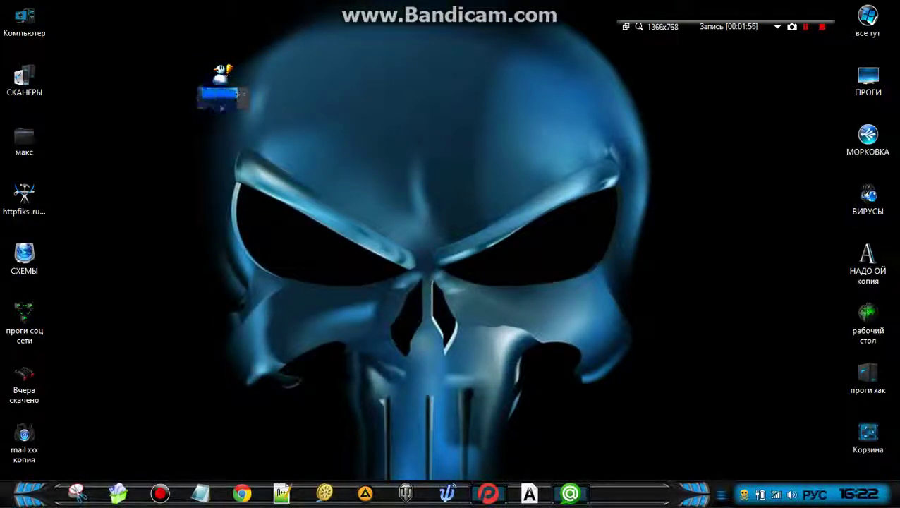
pyautogui.click(240, 100)
pyautogui.rightClick(220, 94)
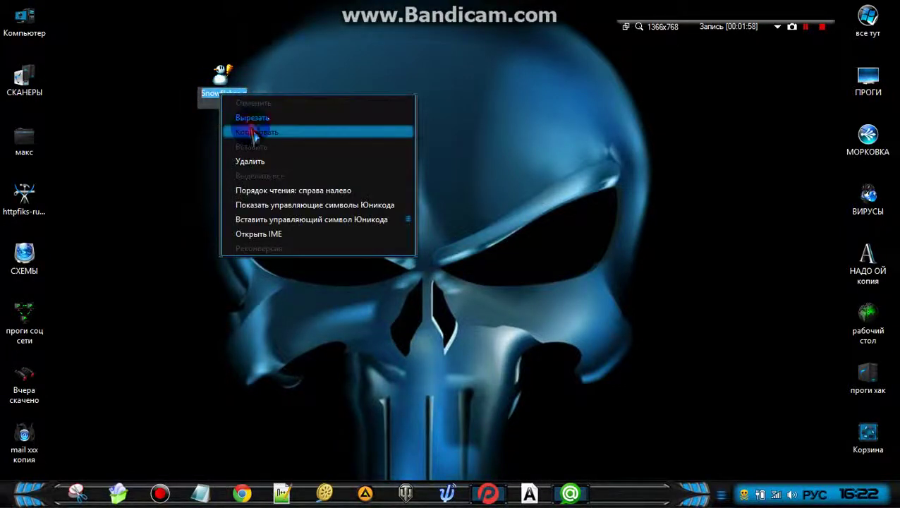
pyautogui.click(254, 134)
pyautogui.click(321, 137)
# - Start adding Snowflakes.exe to a WinRAR archive, choosing ZIP format and the option to create an SFX archive
pyautogui.rightClick(221, 80)
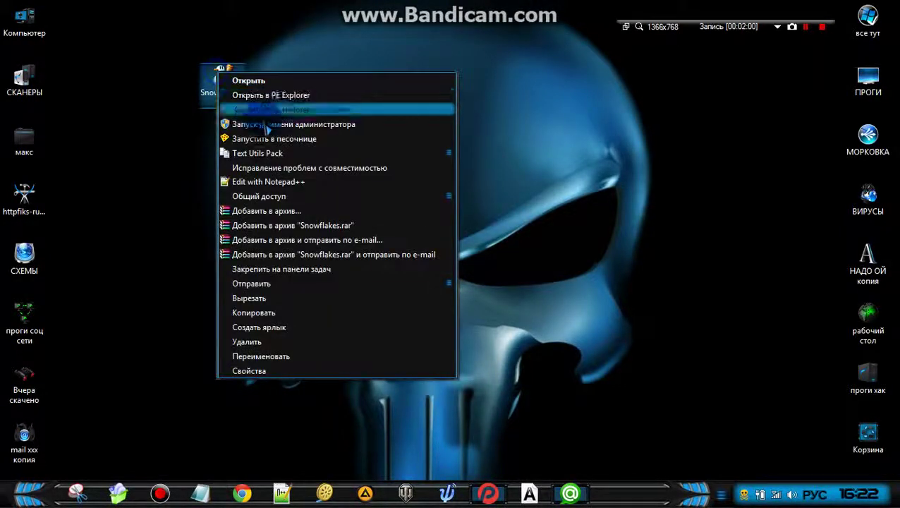
pyautogui.click(281, 205)
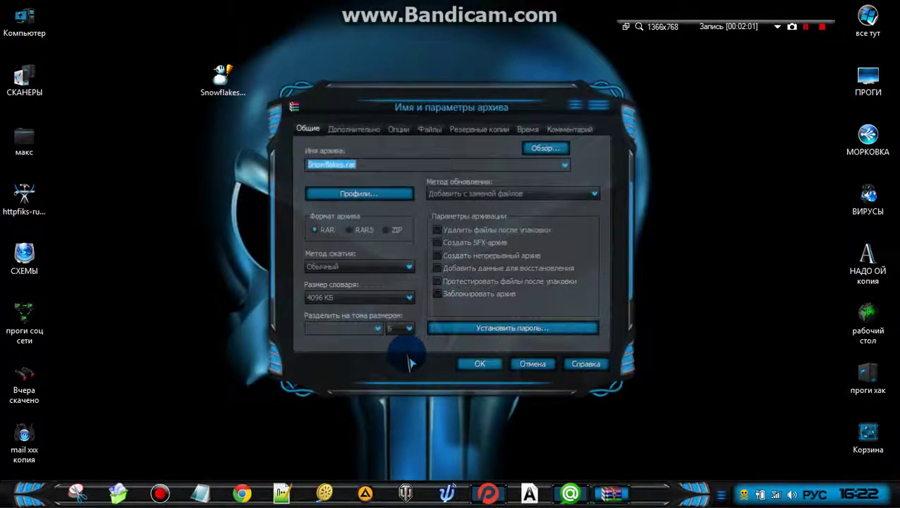
pyautogui.click(390, 230)
pyautogui.click(435, 244)
# - In the archive's advanced SFX options, set the copied name Snowflakes.exe as the program to run after extraction
pyautogui.click(354, 129)
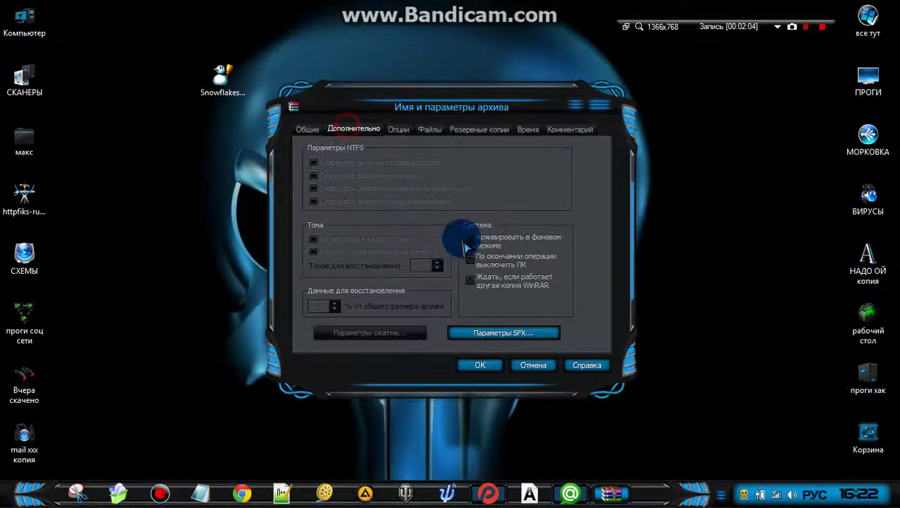
pyautogui.click(509, 332)
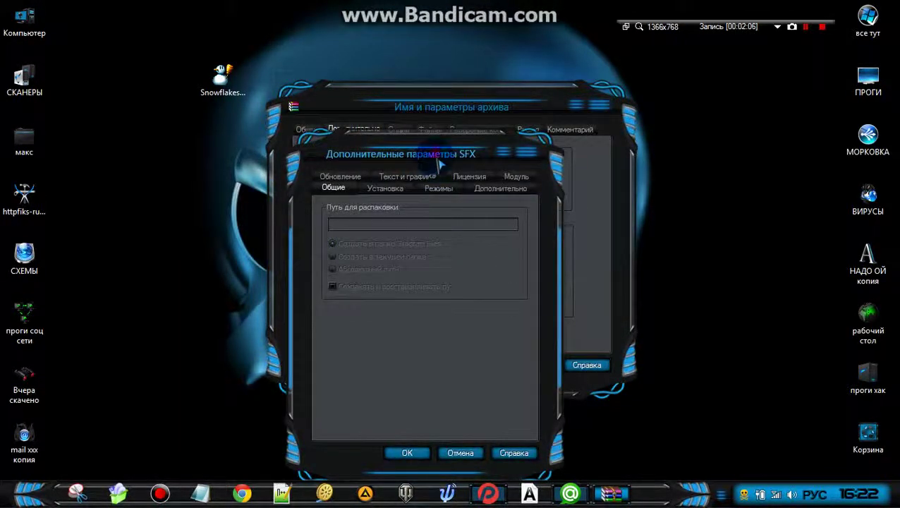
pyautogui.moveTo(438, 164); pyautogui.dragTo(503, 80)
pyautogui.click(450, 103)
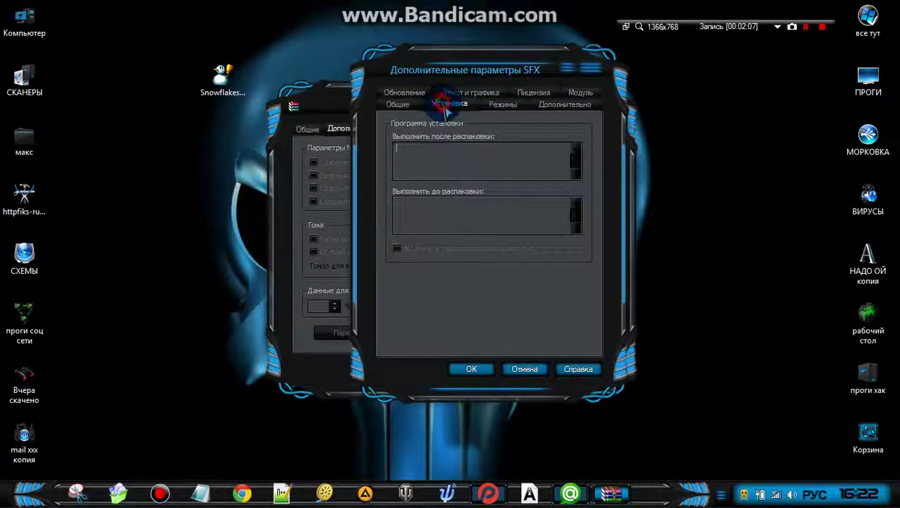
pyautogui.rightClick(412, 148)
pyautogui.click(458, 202)
# - Set the SFX archive's display mode to hide everything (Скрыть всё) during extraction
pyautogui.click(503, 106)
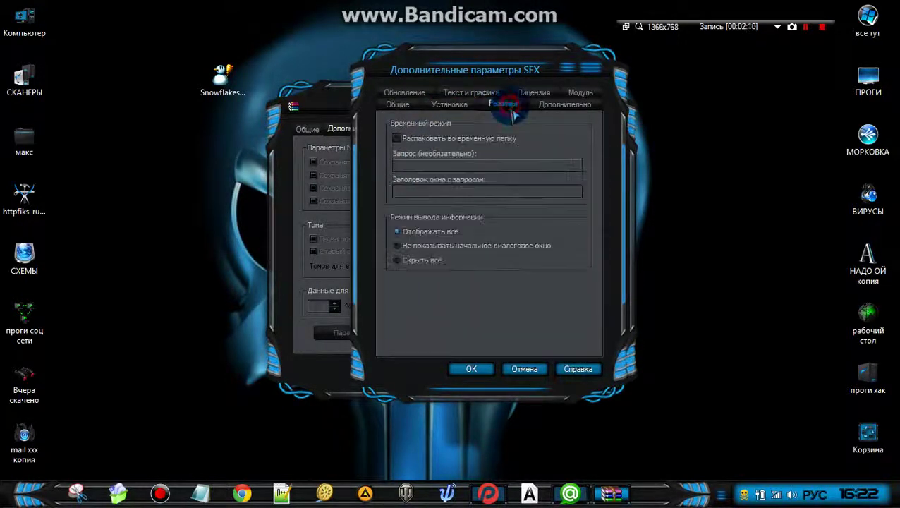
pyautogui.click(396, 246)
pyautogui.click(397, 260)
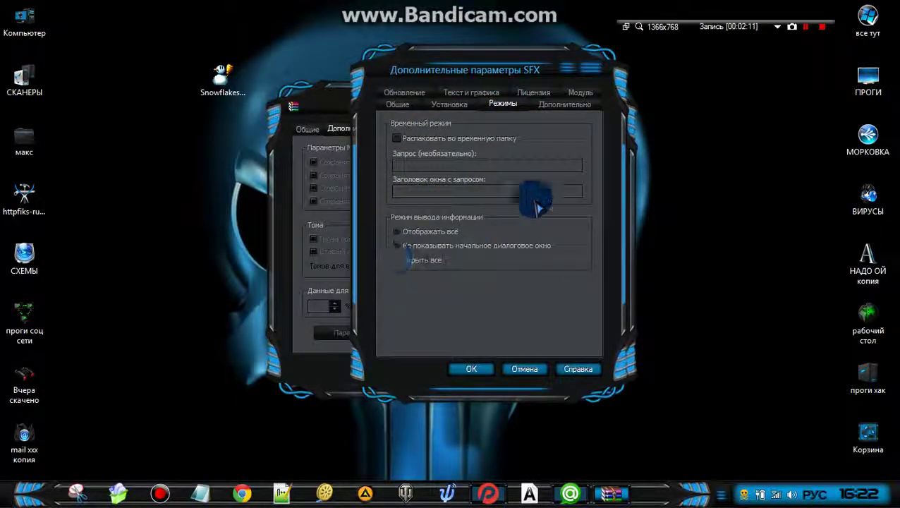
# - Add an SFX shortcut in the Startup folder (Автозагрузка) for Snowflakes.exe, with the shortcut name Snowflakes
pyautogui.click(564, 104)
pyautogui.click(449, 198)
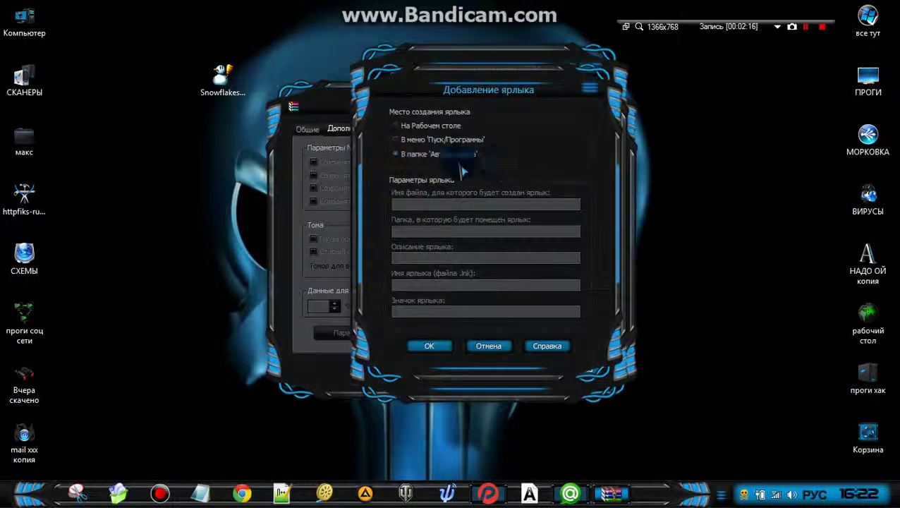
pyautogui.rightClick(408, 205)
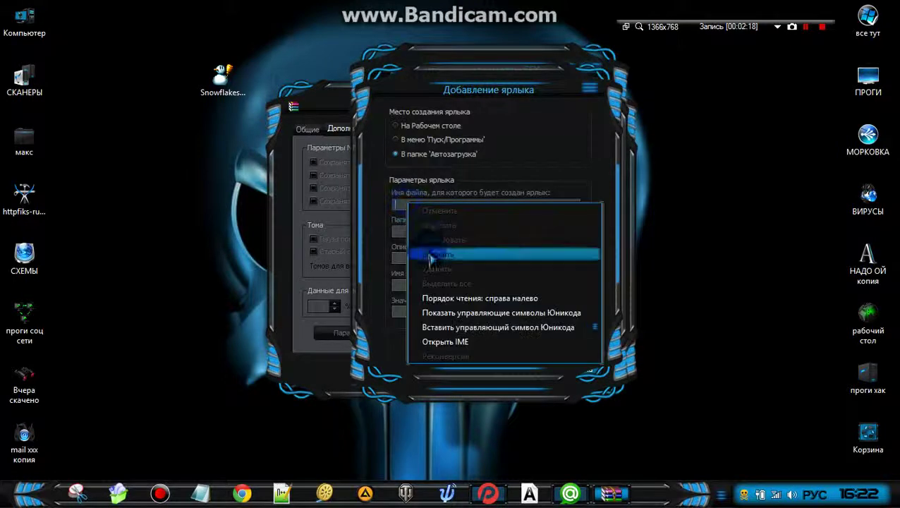
pyautogui.click(430, 256)
pyautogui.rightClick(411, 285)
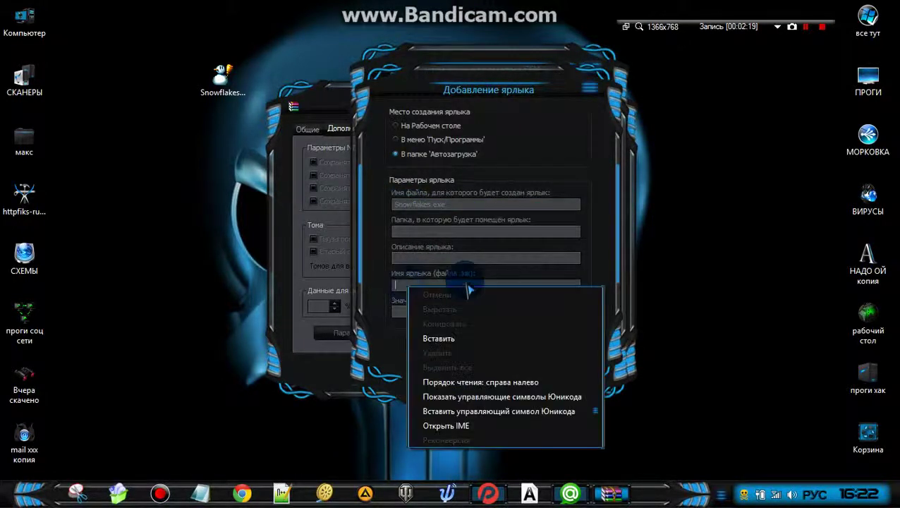
pyautogui.click(444, 339)
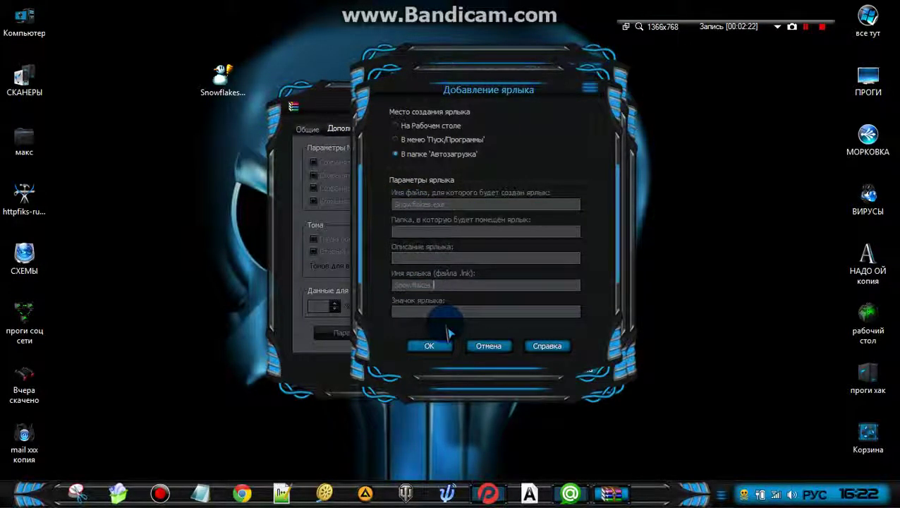
pyautogui.press('BackSpace')
pyautogui.click(423, 347)
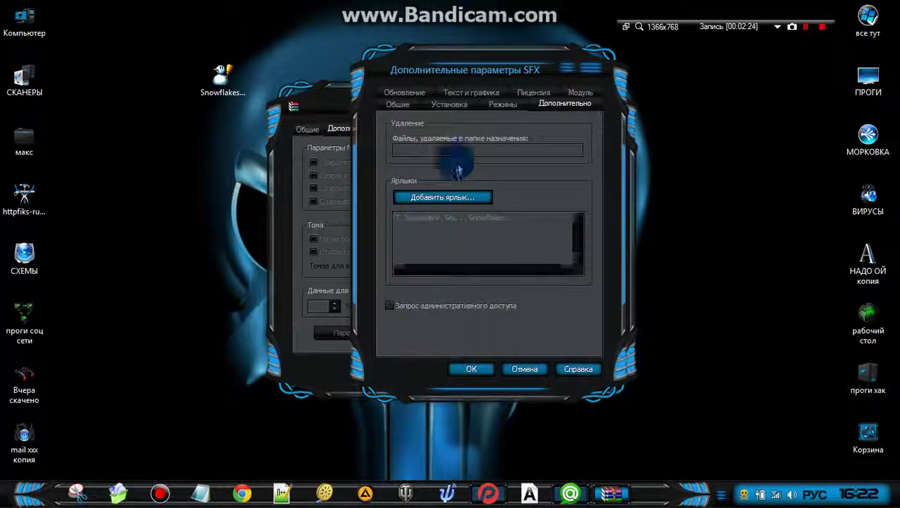
# - Load Icon Entry_10.ico from the D:\КАРТИНКИ folder as the SFX archive's icon
pyautogui.click(472, 91)
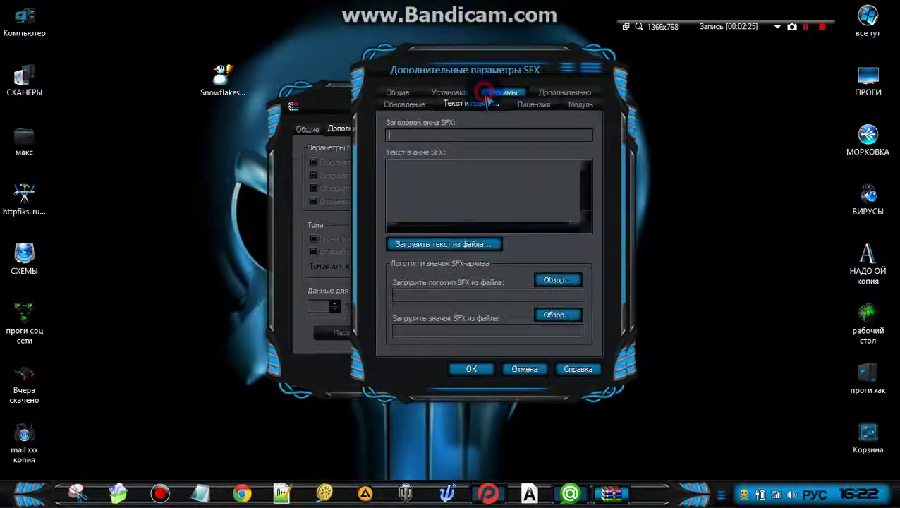
pyautogui.click(556, 314)
pyautogui.click(677, 169)
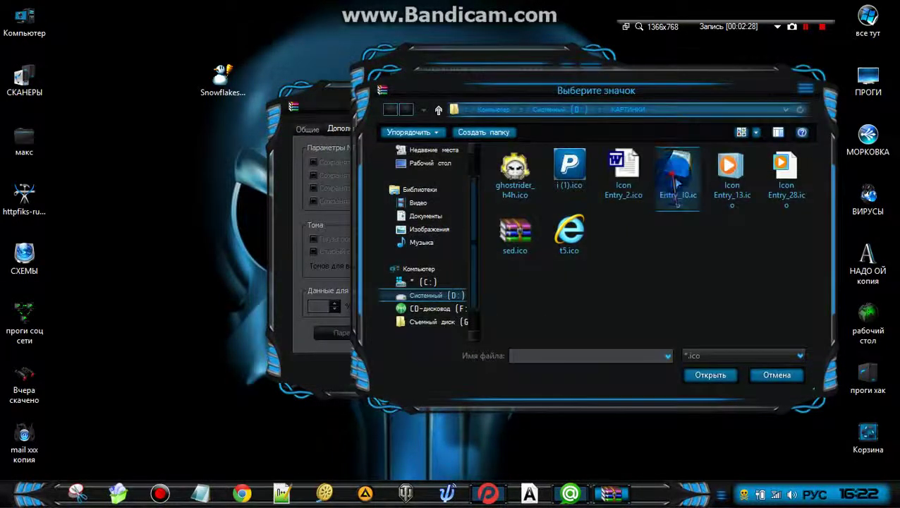
pyautogui.doubleClick(677, 170)
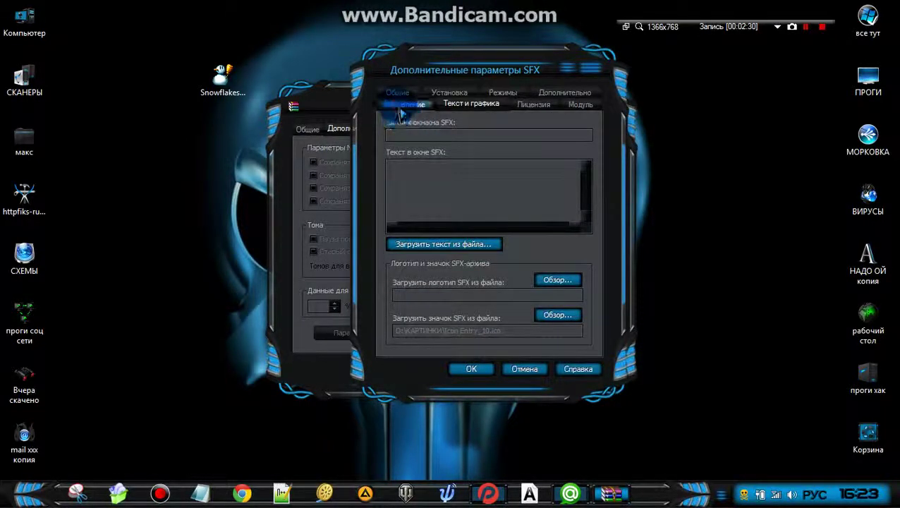
# - Set the SFX update mode to extract and update files (Извлечь и обновить файлы), and create the archive
pyautogui.click(404, 104)
pyautogui.click(398, 153)
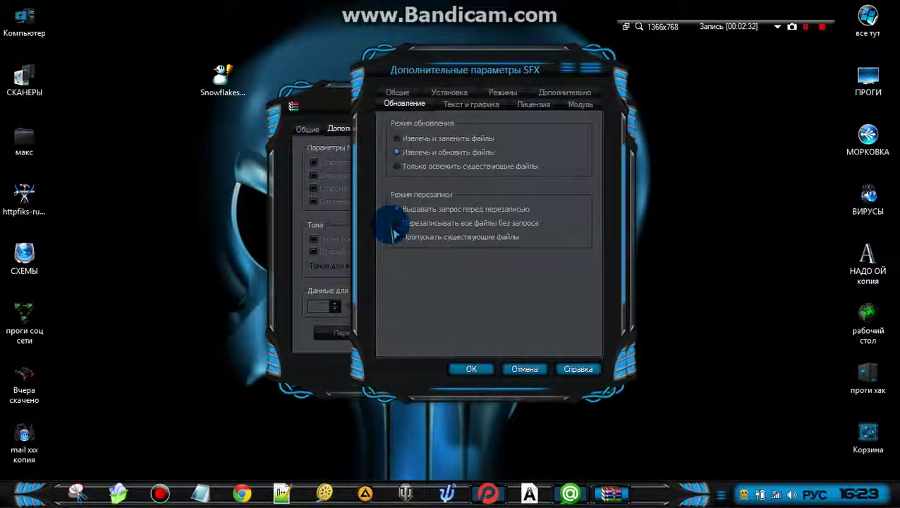
pyautogui.click(397, 92)
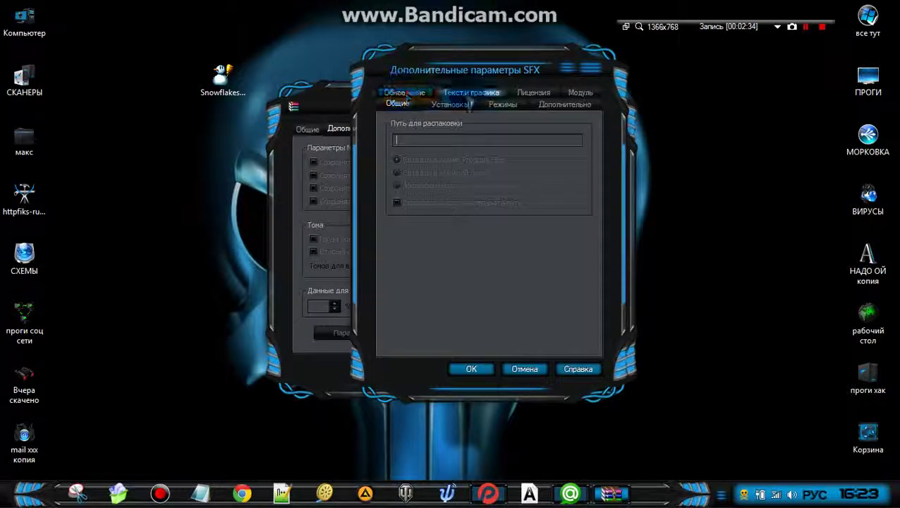
pyautogui.click(472, 94)
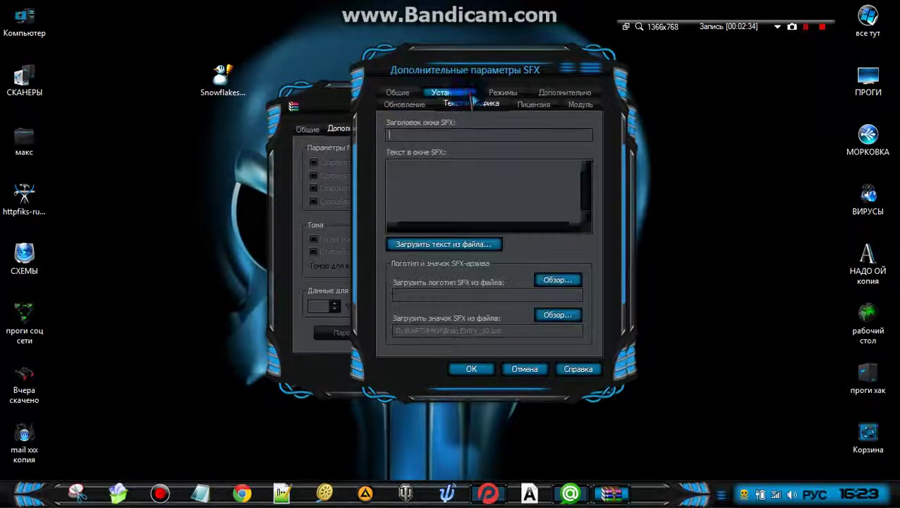
pyautogui.click(473, 370)
pyautogui.click(476, 367)
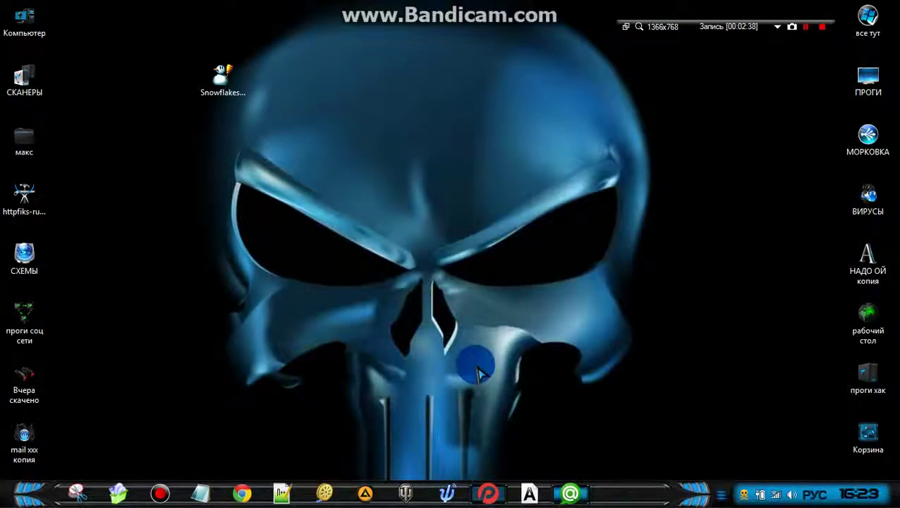
# - Delete the original Snowflakes.exe from the desktop and create a shortcut to the new Snowflakes.sfx.exe
pyautogui.rightClick(219, 72)
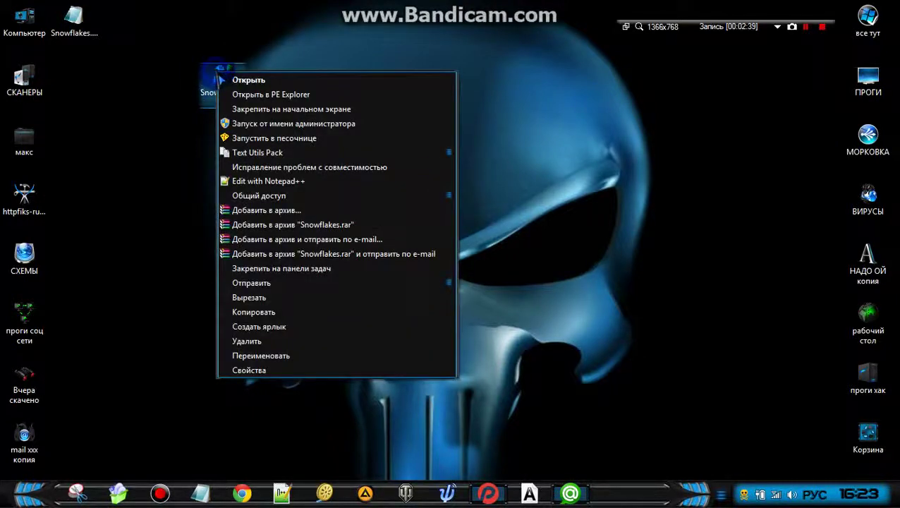
pyautogui.click(255, 341)
pyautogui.moveTo(75, 20); pyautogui.dragTo(568, 199)
pyautogui.rightClick(569, 196)
pyautogui.click(608, 442)
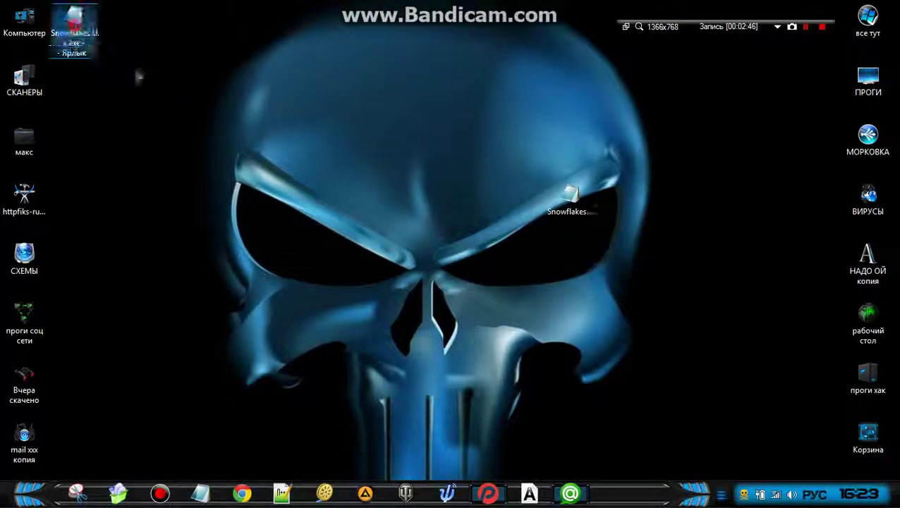
# - Move the new shortcut to the middle of the desktop and rename it ser.txt
pyautogui.moveTo(139, 76); pyautogui.dragTo(373, 201)
pyautogui.rightClick(381, 209)
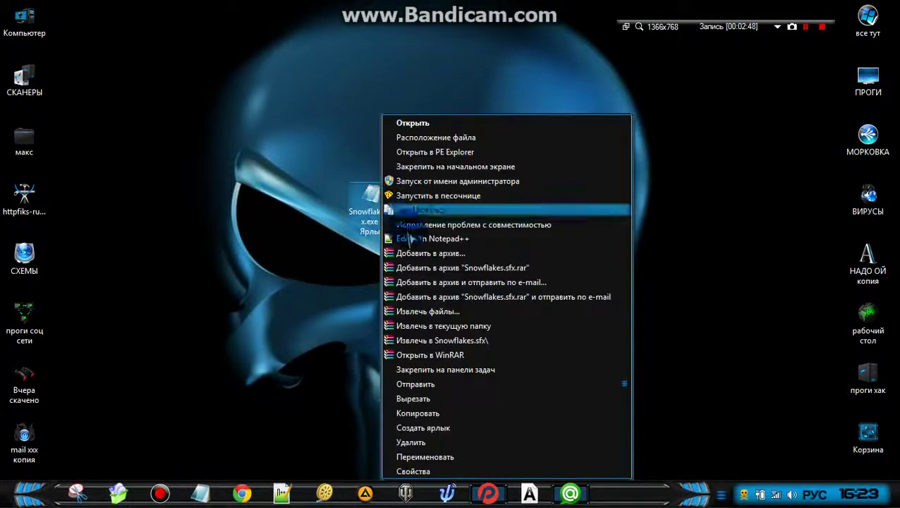
pyautogui.click(465, 472)
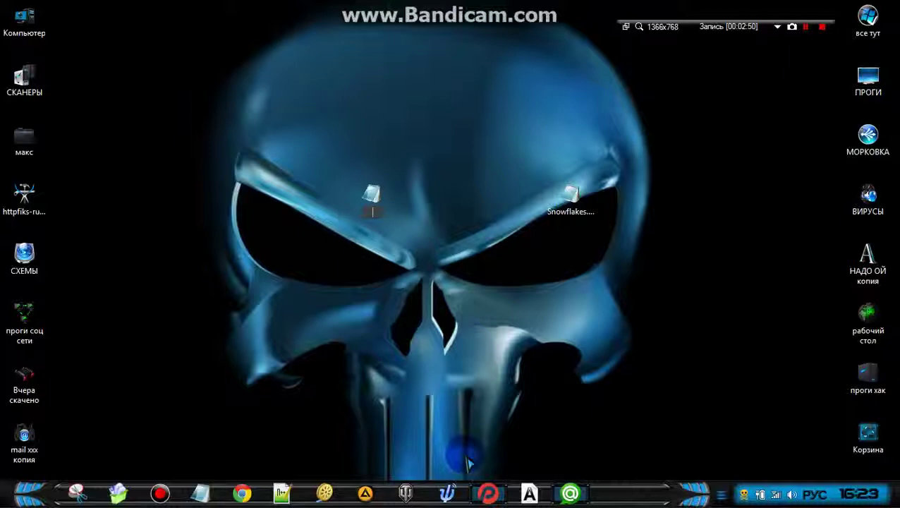
pyautogui.hotkey('alt', 'shift')
pyautogui.click(473, 457)
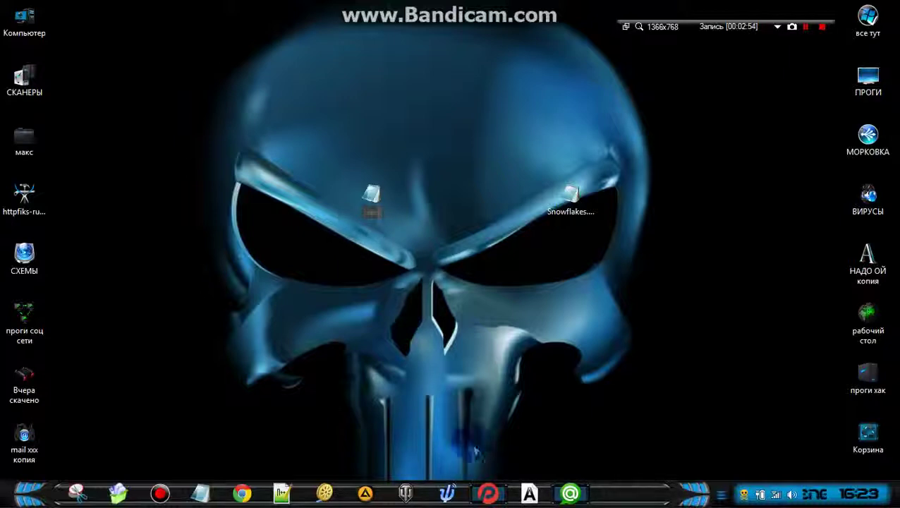
pyautogui.click(473, 452)
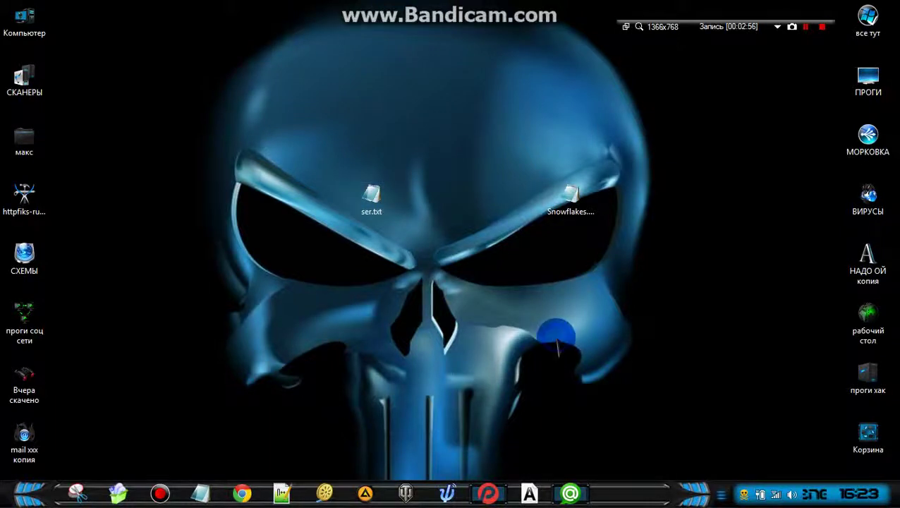
# - Create a new folder on the desktop with its default name and move ser.txt and Snowflakes.sfx.exe into it
pyautogui.rightClick(557, 338)
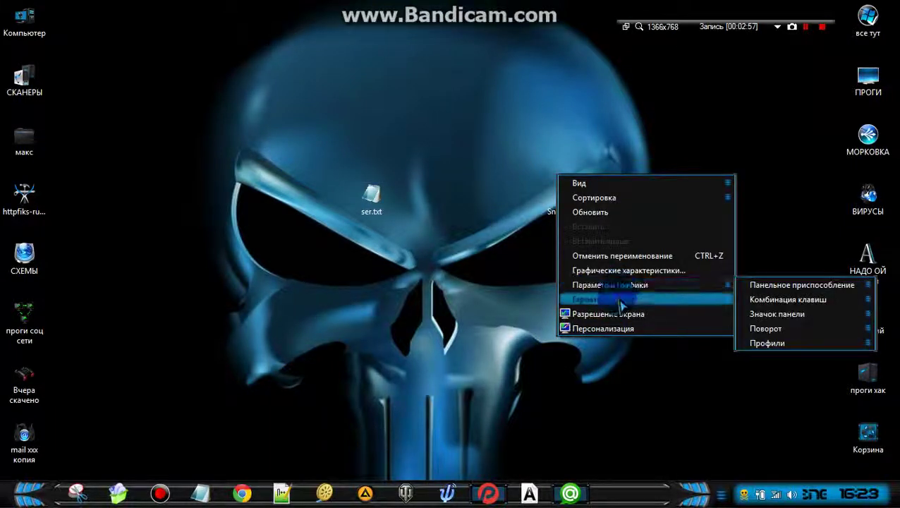
pyautogui.moveTo(683, 298)
pyautogui.click(767, 303)
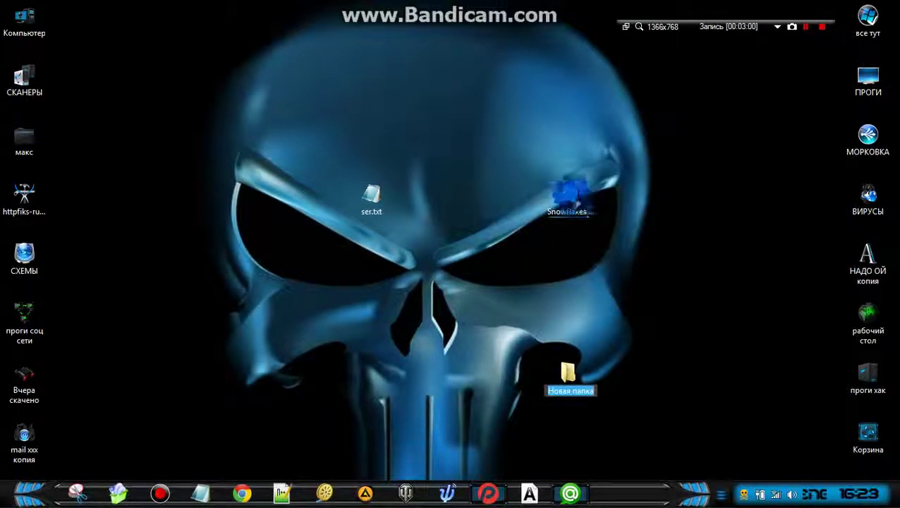
pyautogui.moveTo(368, 196); pyautogui.dragTo(569, 374)
pyautogui.moveTo(430, 194); pyautogui.dragTo(428, 194)
# - Open the new folder and give Snowflakes.sfx.exe the Hidden (Скрытый) attribute
pyautogui.doubleClick(423, 205)
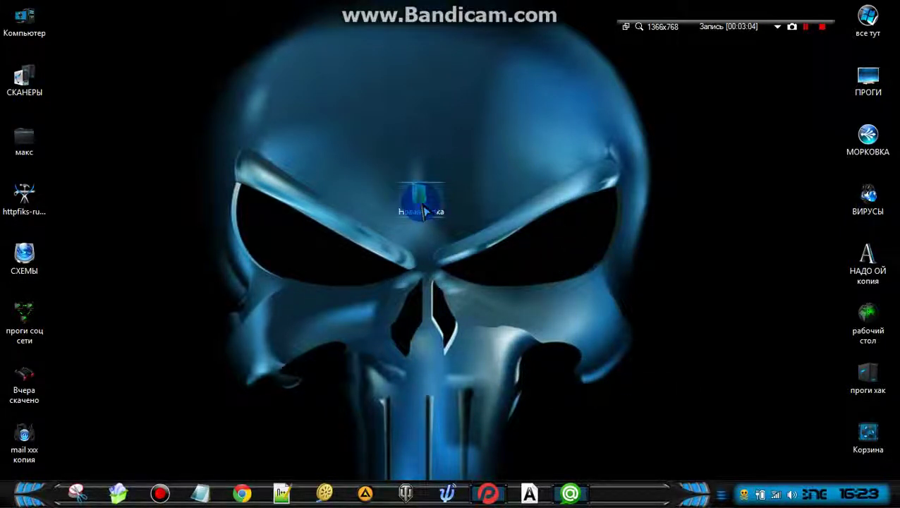
pyautogui.doubleClick(422, 204)
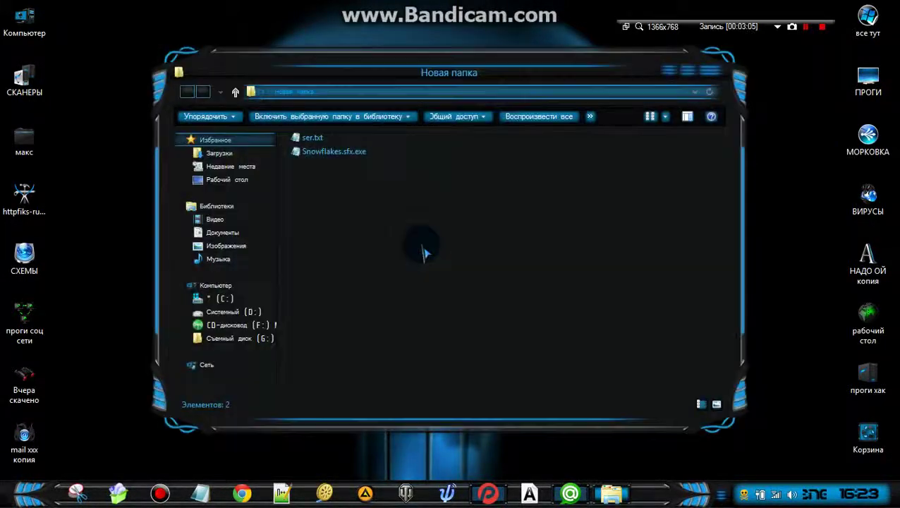
pyautogui.rightClick(343, 156)
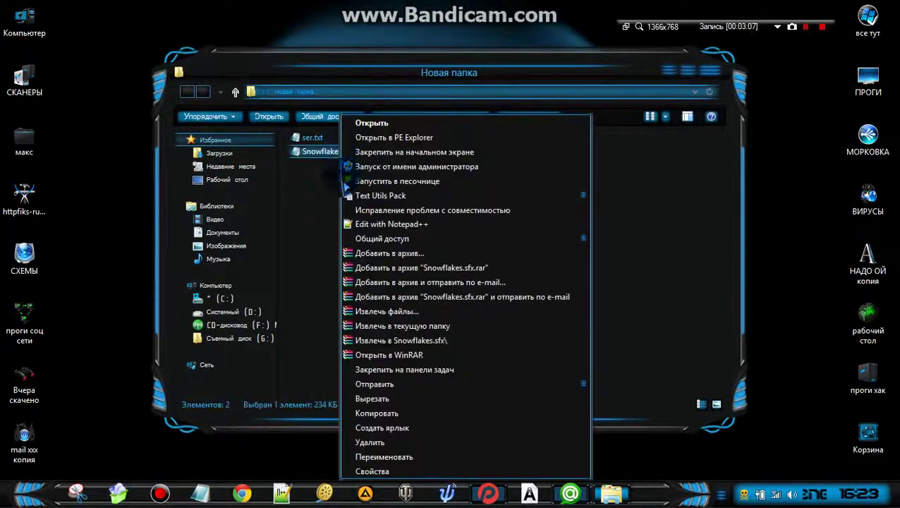
pyautogui.click(393, 474)
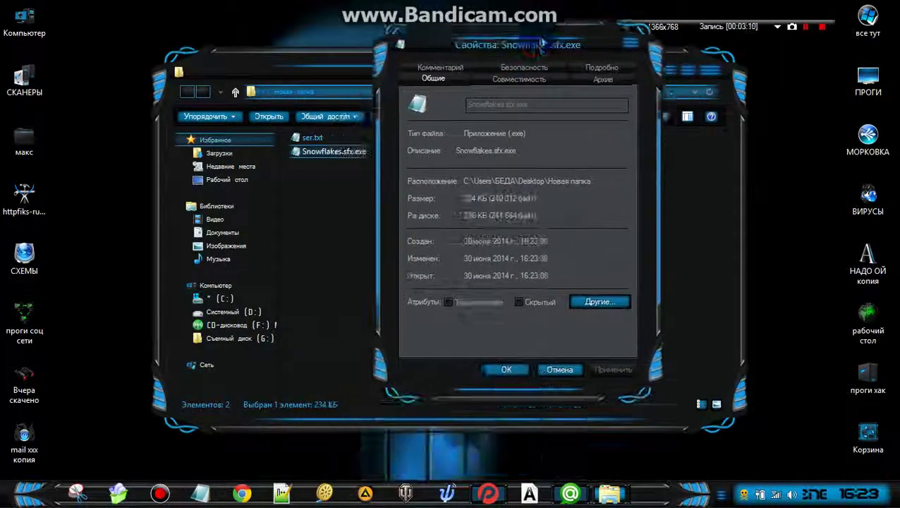
pyautogui.click(522, 302)
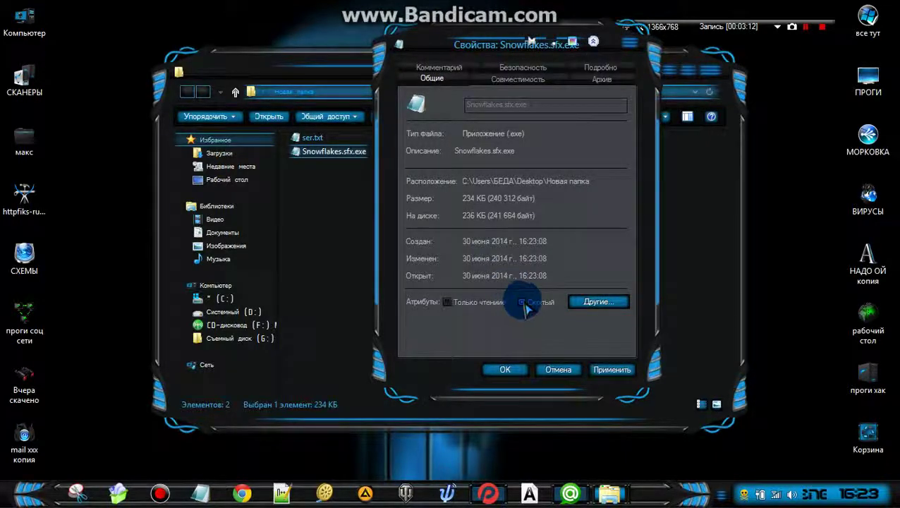
pyautogui.click(506, 370)
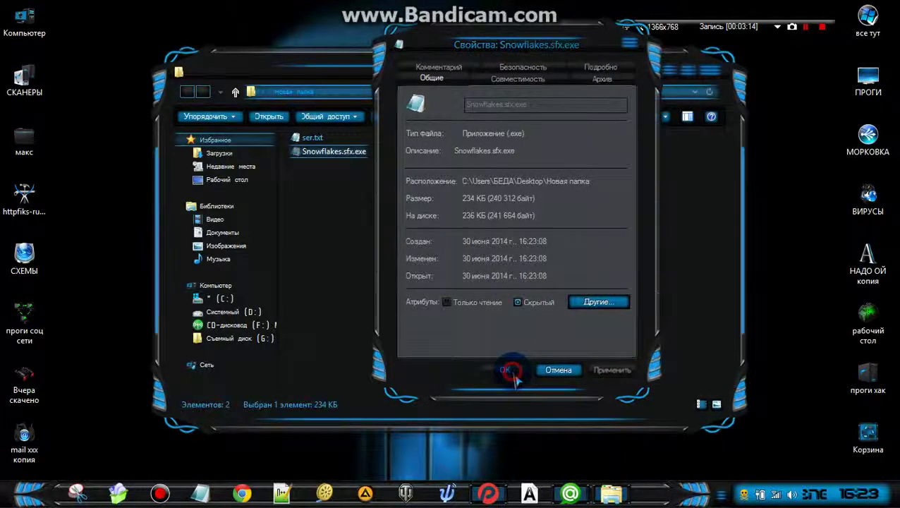
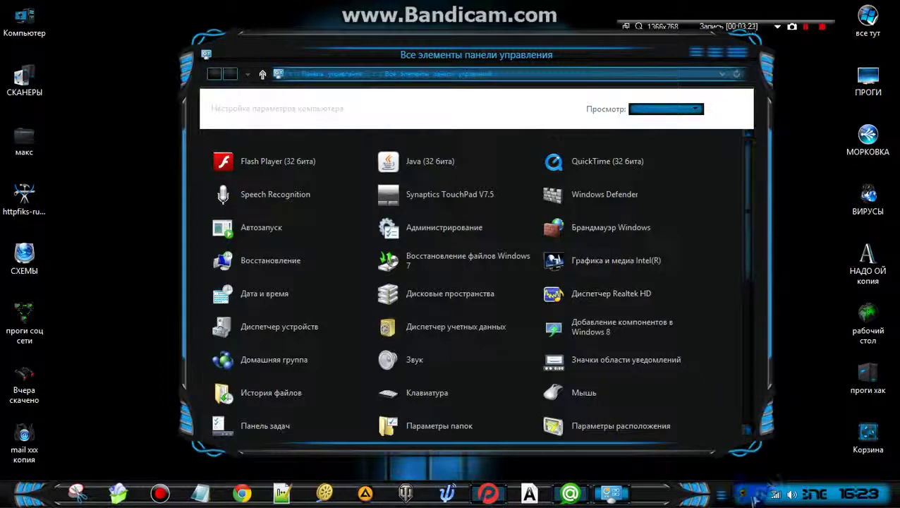
# - Switch to Mail.Ru Agent, set its status to disconnected (Отключен) and close its window
pyautogui.click(750, 494)
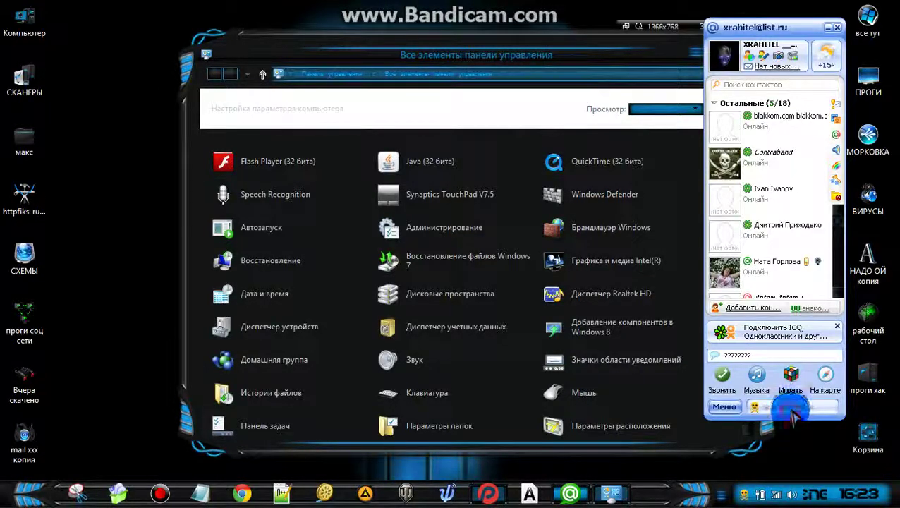
pyautogui.click(791, 409)
pyautogui.click(784, 392)
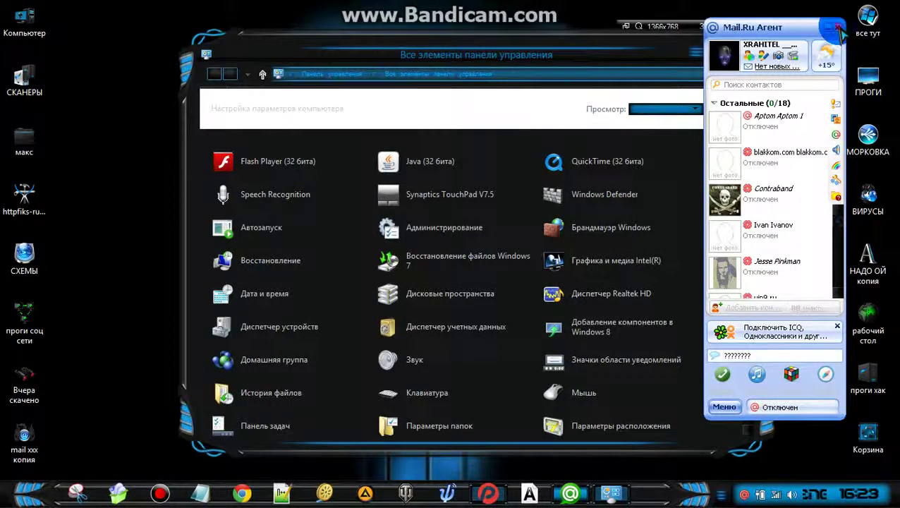
pyautogui.click(837, 27)
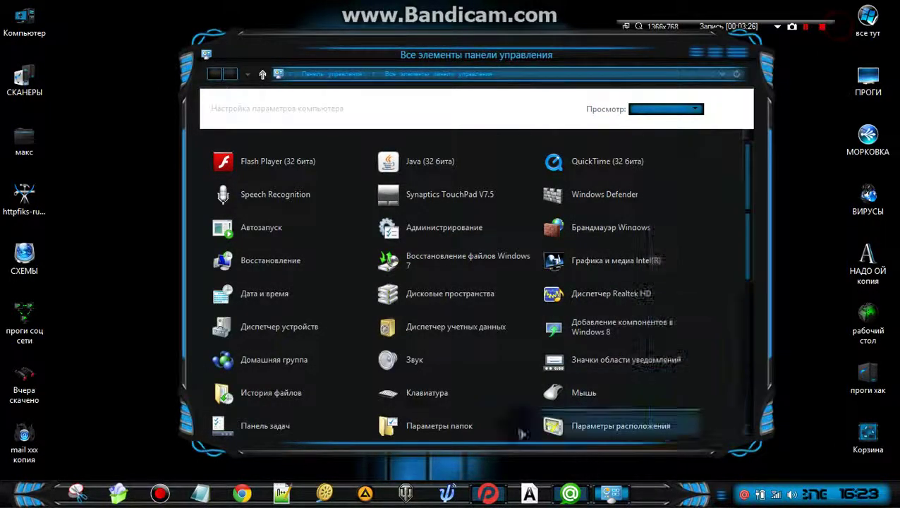
# - In Folder Options, choose not to show hidden files, folders and drives, and close the Control Panel
pyautogui.click(422, 428)
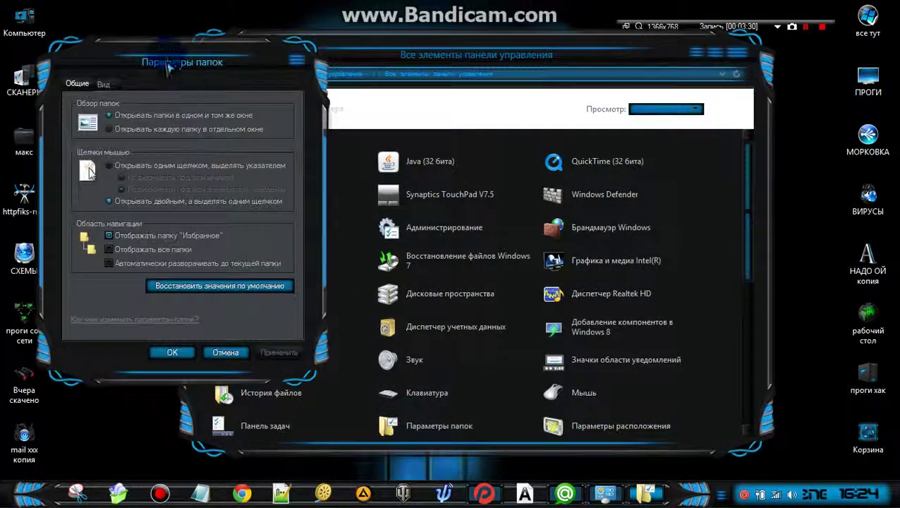
pyautogui.moveTo(163, 62); pyautogui.dragTo(571, 104)
pyautogui.click(510, 125)
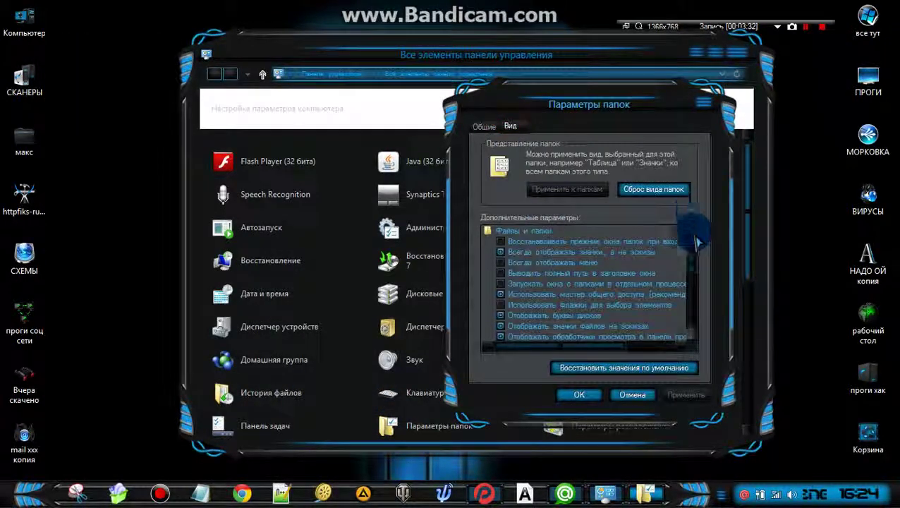
pyautogui.moveTo(693, 245); pyautogui.dragTo(693, 319)
pyautogui.click(519, 321)
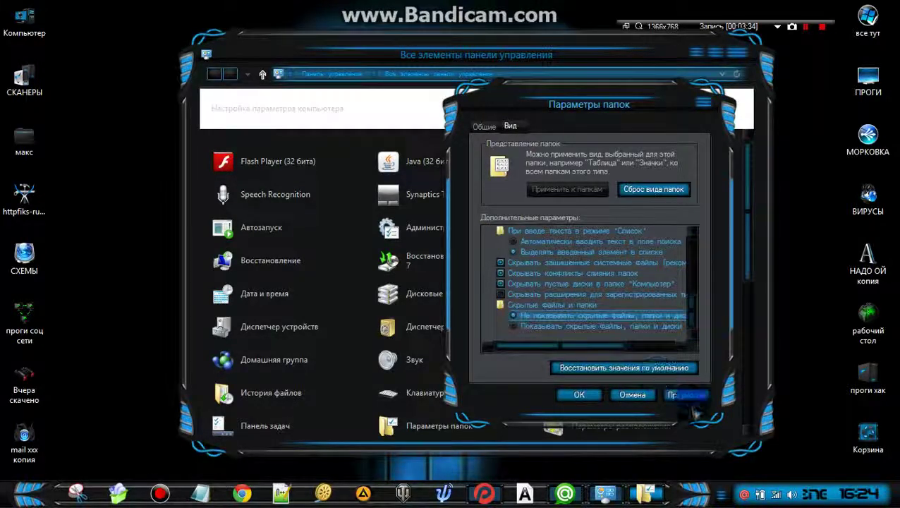
pyautogui.click(586, 396)
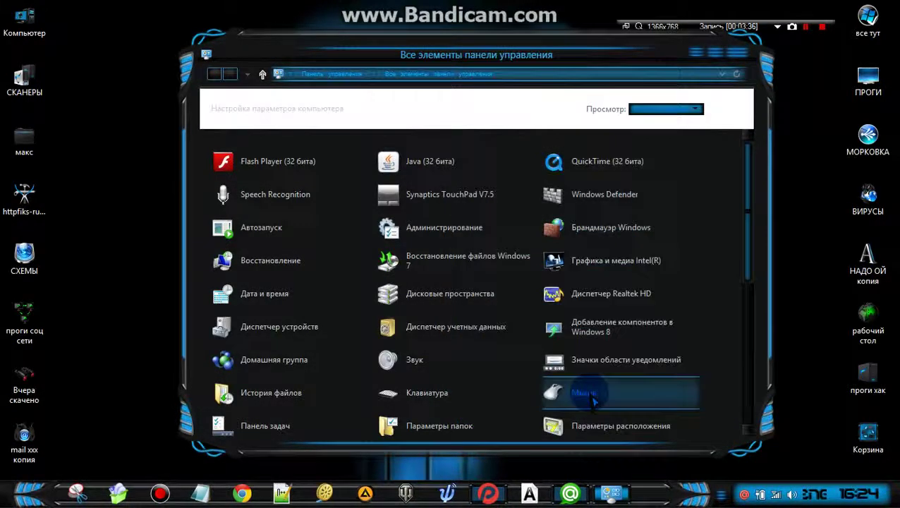
pyautogui.click(737, 53)
# - Run the ser.txt shortcut from the Новая папка folder, then close the folder and place it beside the Recycle Bin on the desktop
pyautogui.click(413, 201)
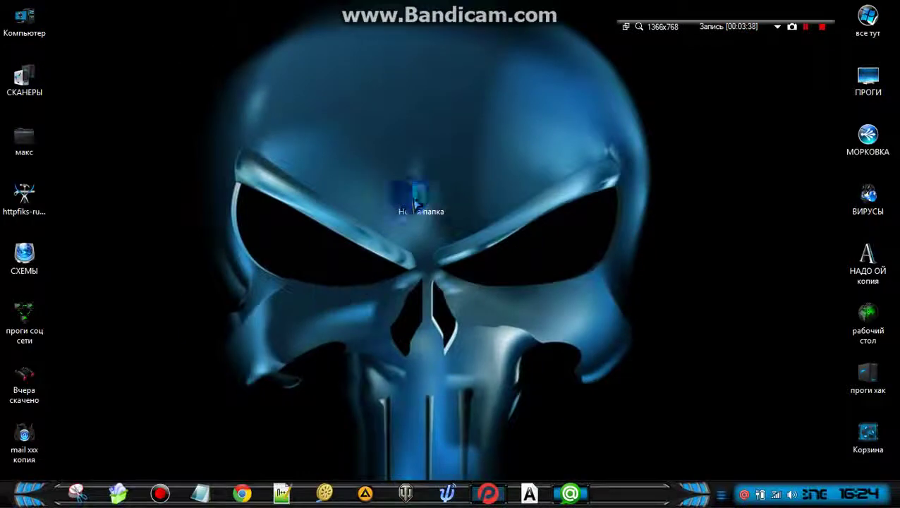
pyautogui.doubleClick(416, 198)
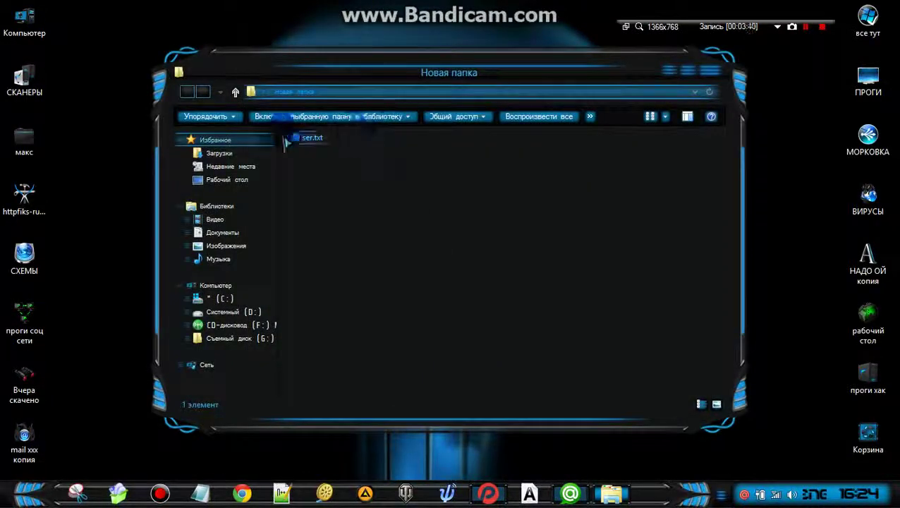
pyautogui.click(313, 144)
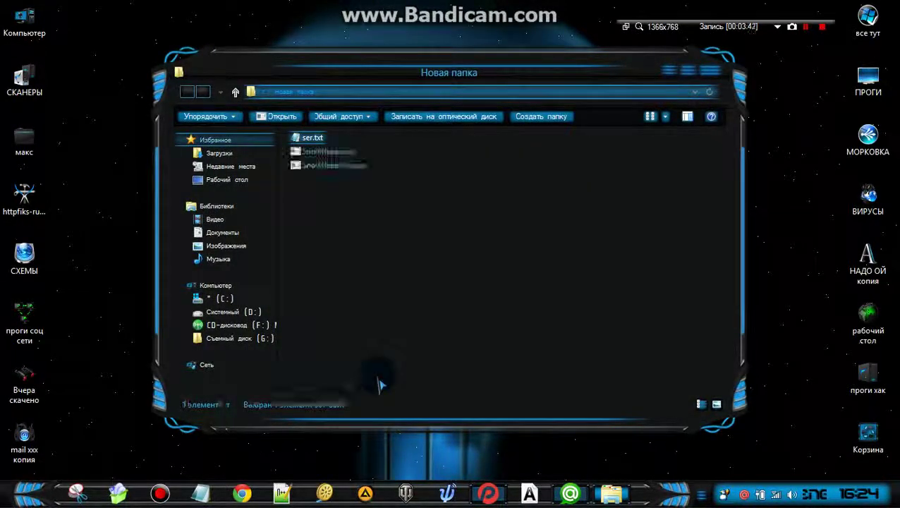
pyautogui.click(709, 71)
pyautogui.moveTo(441, 204); pyautogui.dragTo(804, 428)
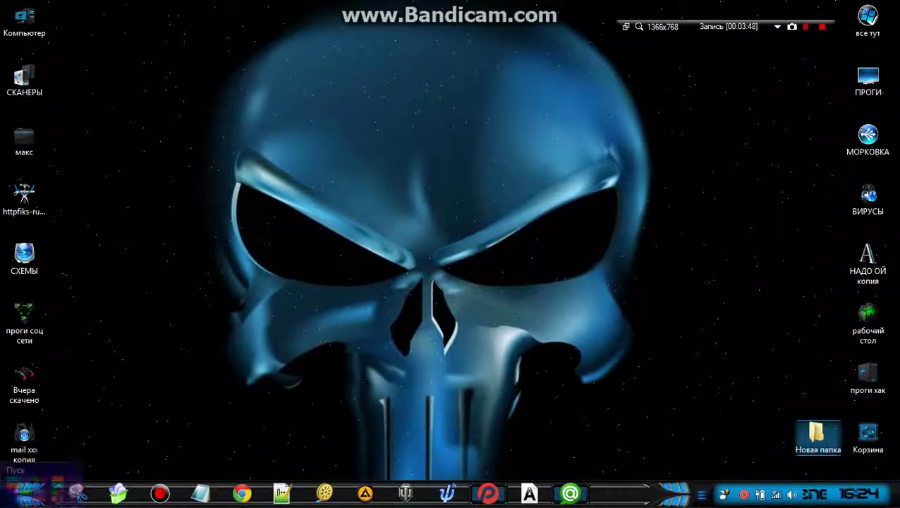
# - Open the Startup folder with the Run command shell:startup to check its contents, and close it
pyautogui.rightClick(28, 493)
pyautogui.click(37, 484)
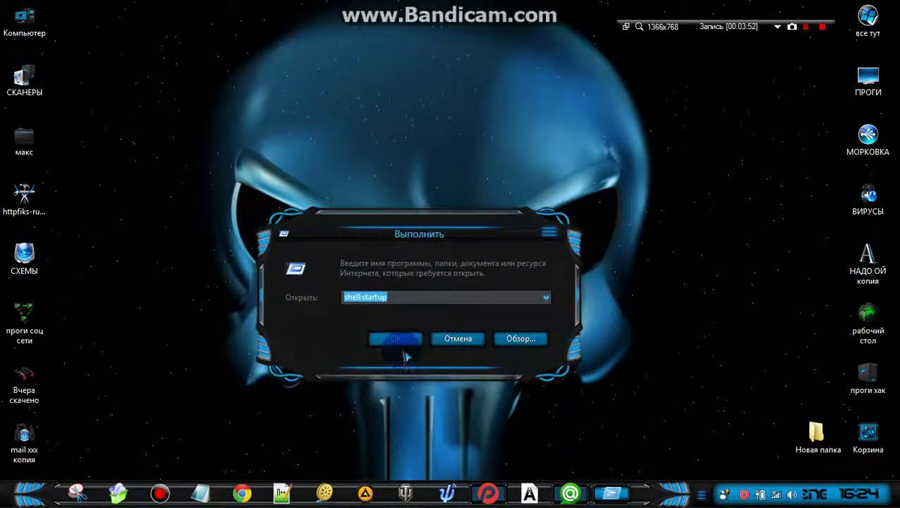
pyautogui.click(403, 346)
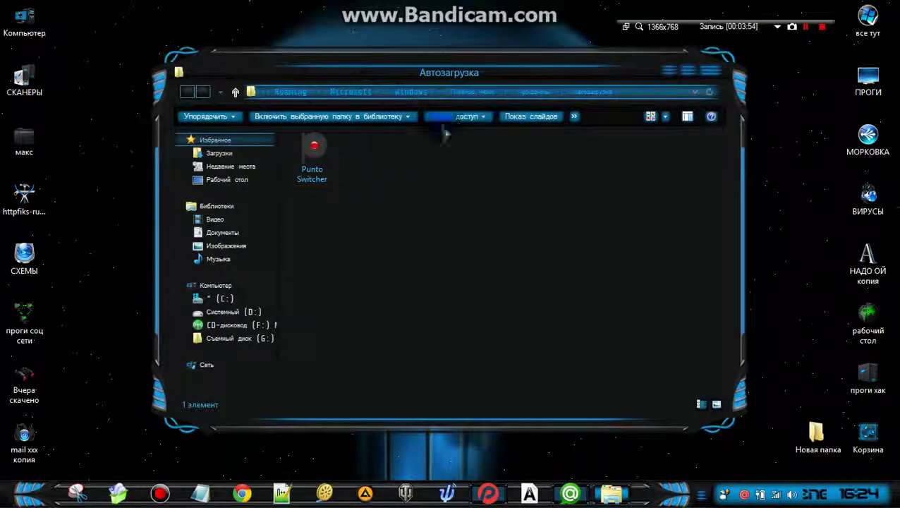
pyautogui.click(711, 73)
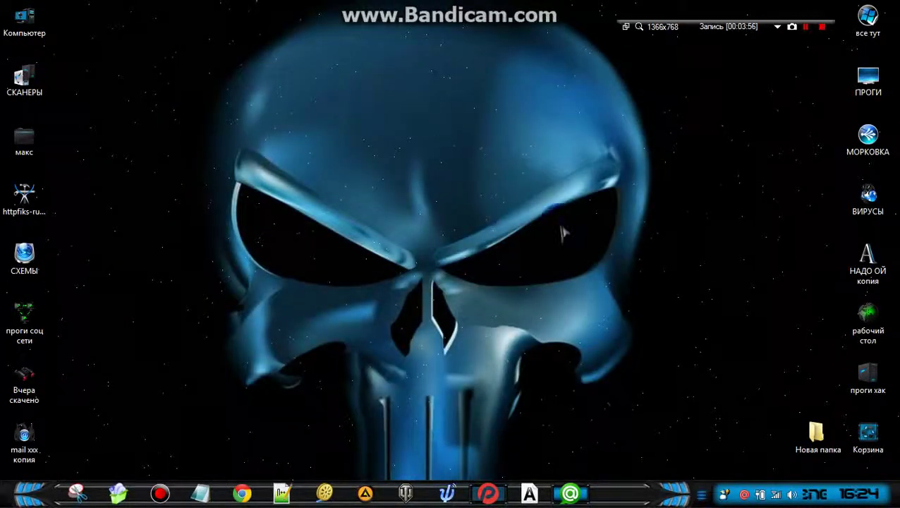
# - Exit the running Snowflakes program from the hidden notification area icons
pyautogui.click(706, 496)
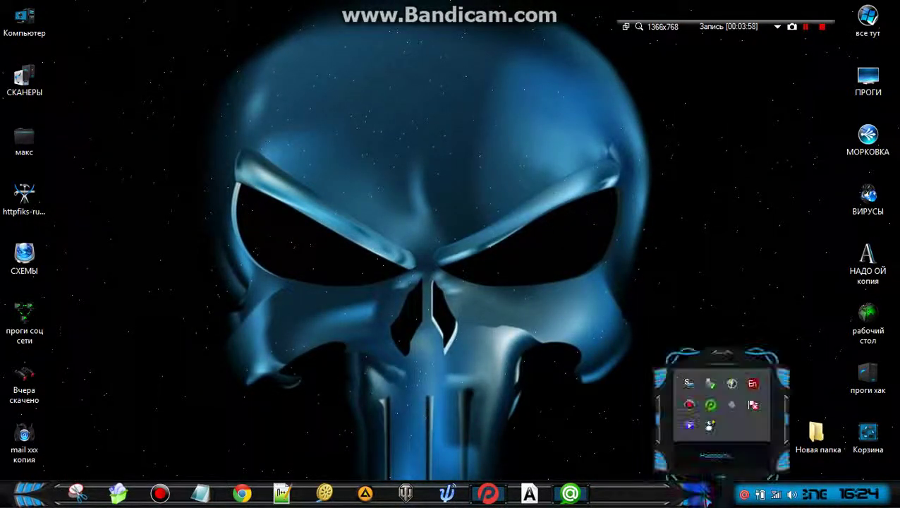
pyautogui.rightClick(710, 426)
pyautogui.click(583, 344)
pyautogui.click(489, 375)
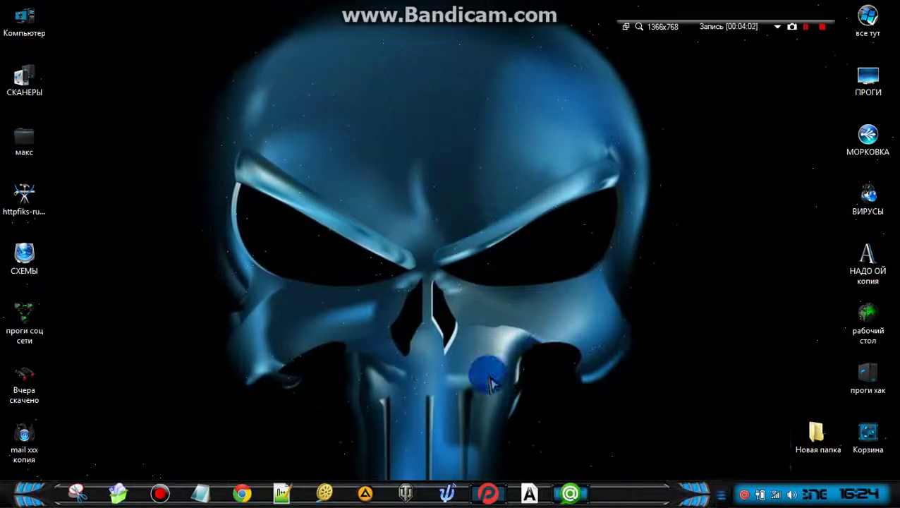
pyautogui.click(526, 411)
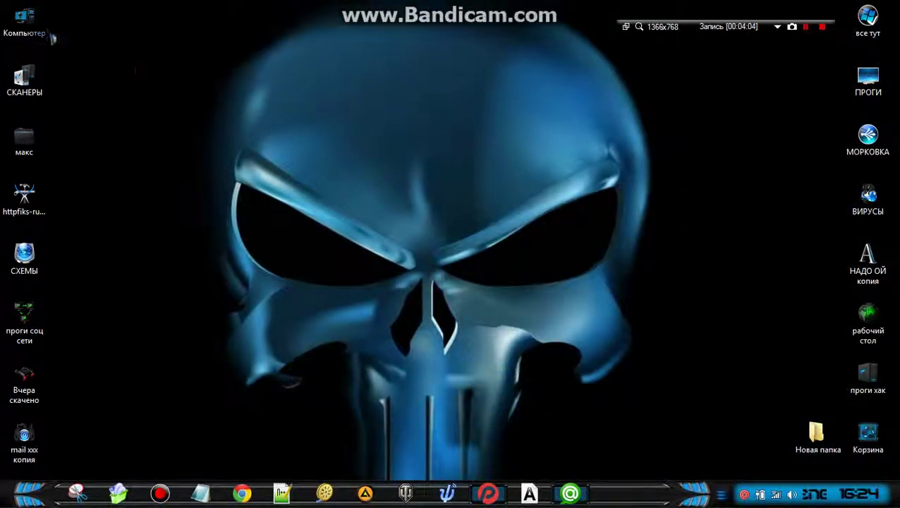
# - Copy Snowflakes.exe from the removable disk (G:) to the desktop
pyautogui.doubleClick(28, 25)
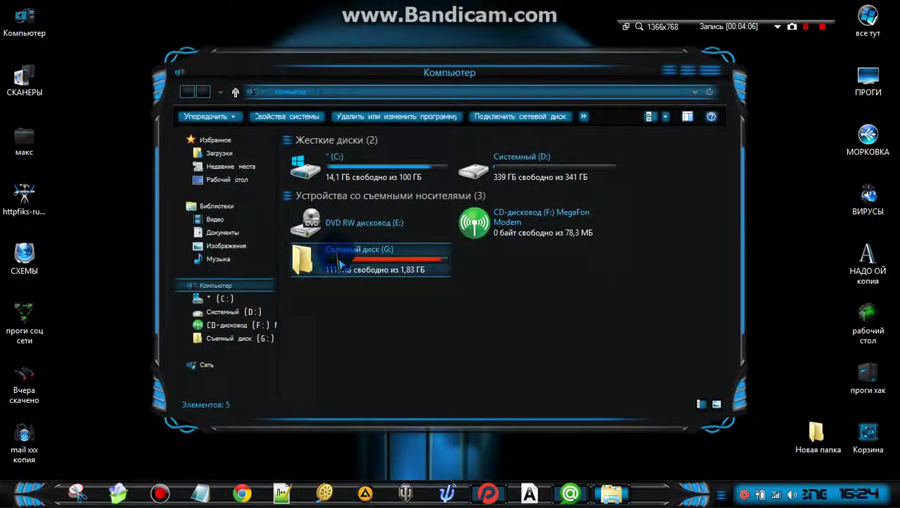
pyautogui.doubleClick(340, 263)
pyautogui.scroll(-3, 318, 325)
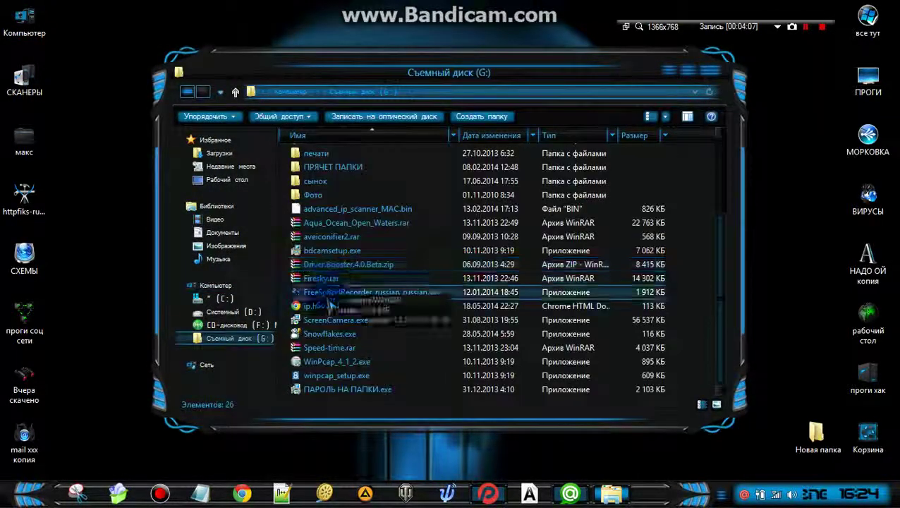
pyautogui.rightClick(317, 337)
pyautogui.click(349, 266)
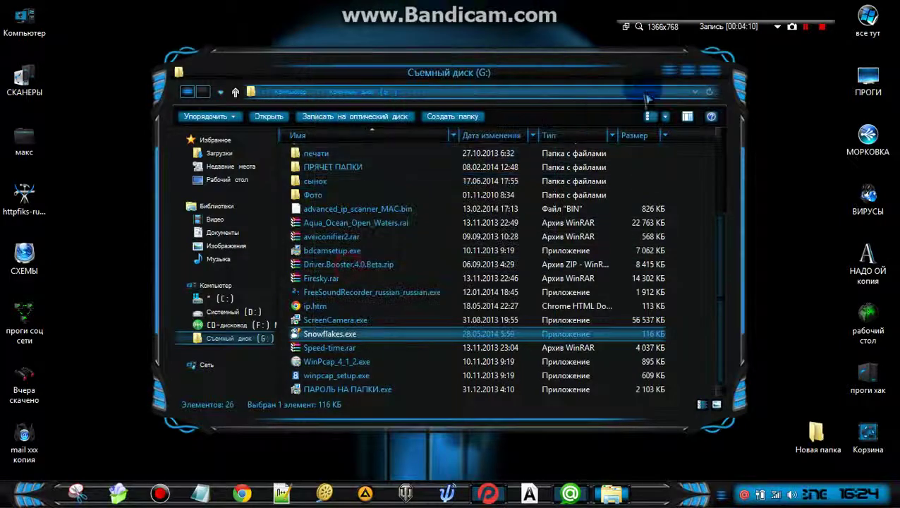
pyautogui.click(710, 70)
pyautogui.rightClick(201, 71)
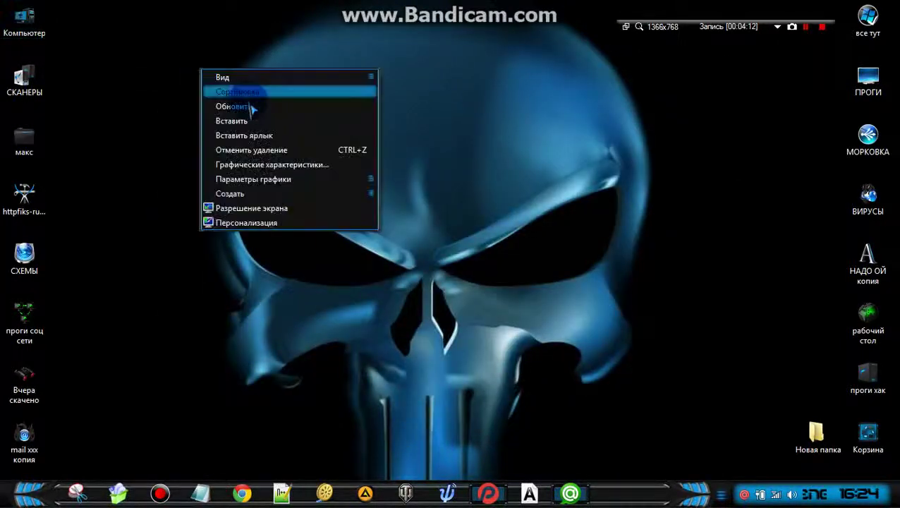
pyautogui.click(235, 121)
# - Create a new text document on the desktop named ser.txt
pyautogui.rightClick(259, 248)
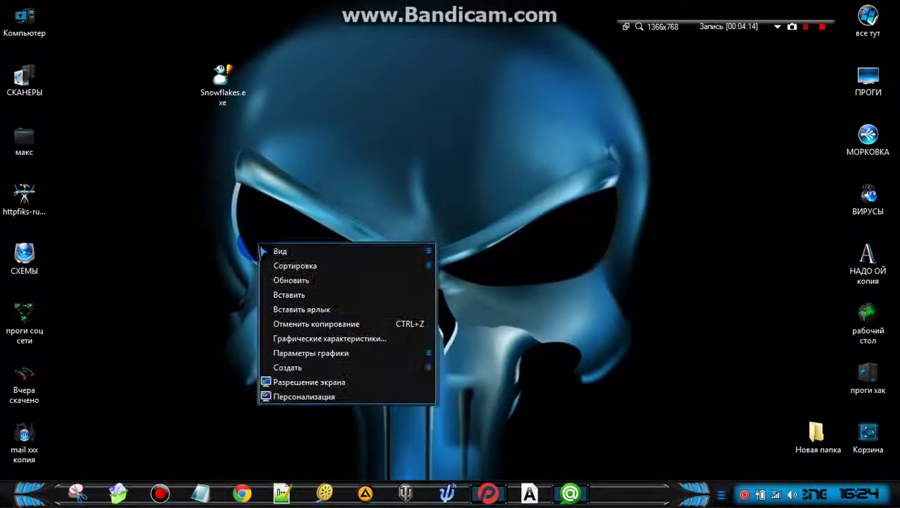
pyautogui.moveTo(350, 368)
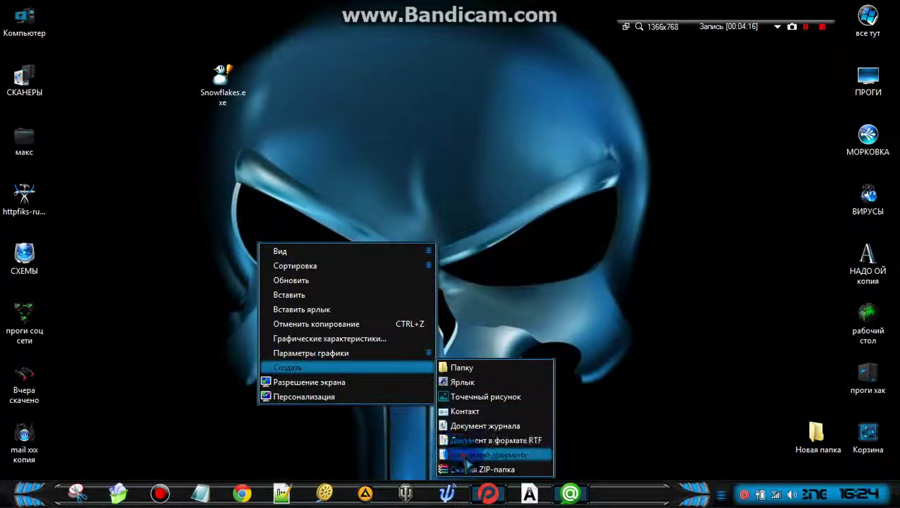
pyautogui.click(466, 456)
pyautogui.press('BackSpace')
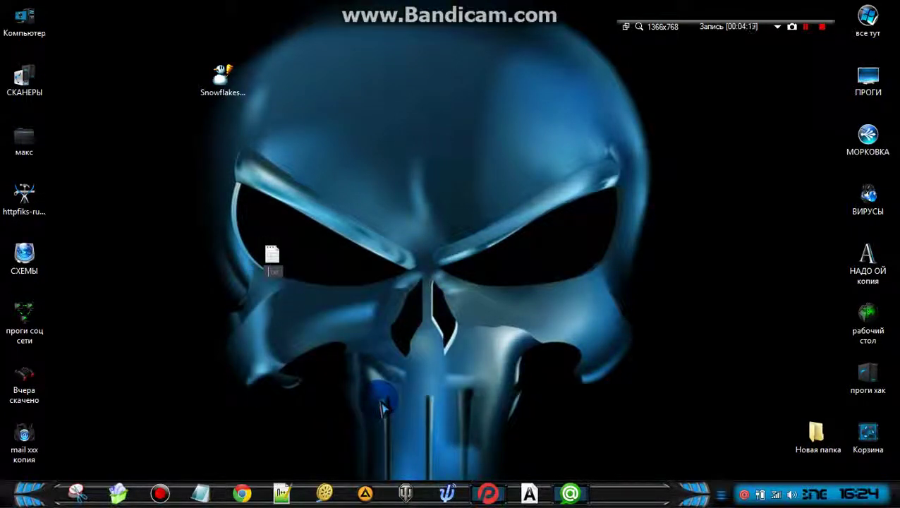
pyautogui.click(383, 408)
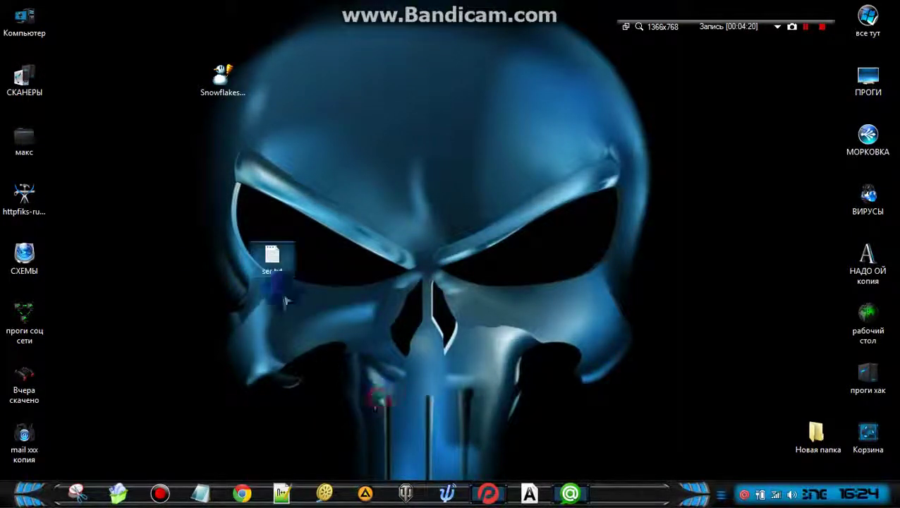
# - Enter "привет всем ))))" in ser.txt, then close the document and save it
pyautogui.doubleClick(273, 265)
pyautogui.doubleClick(275, 267)
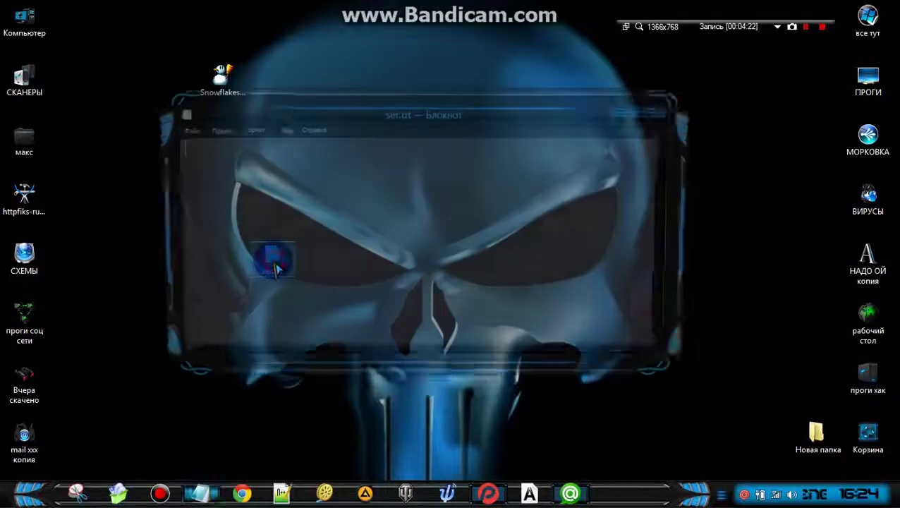
pyautogui.click(356, 220)
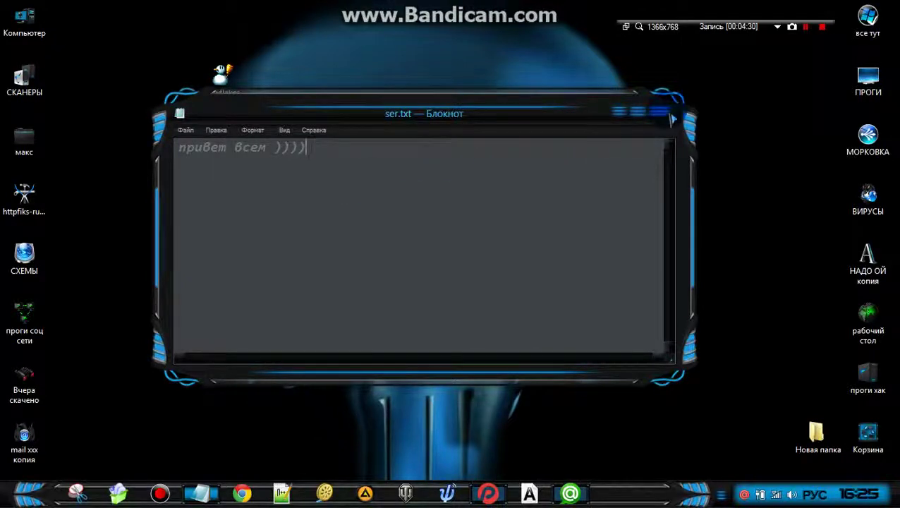
pyautogui.click(662, 111)
pyautogui.click(402, 248)
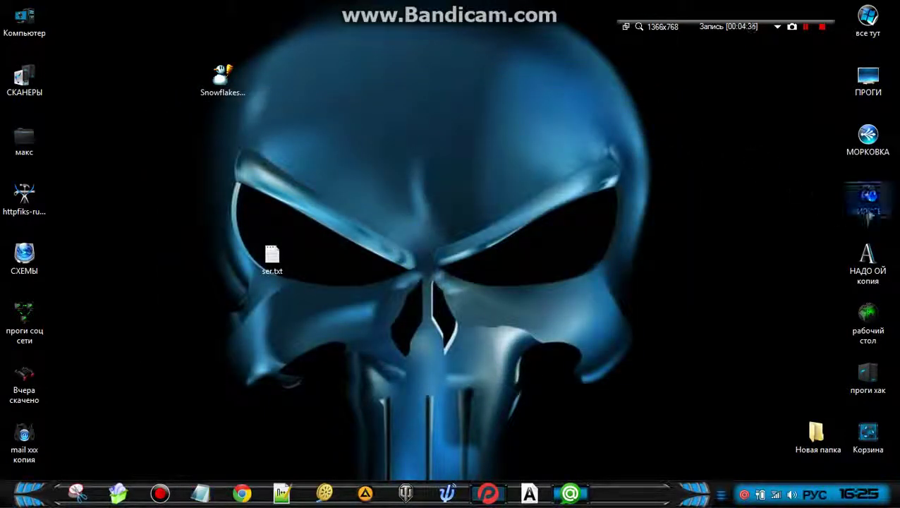
# - Open the ВИРУСЫ folder, set the desktop's Snowflakes.exe as the first file in Extension Changer, and open the second file selection
pyautogui.doubleClick(869, 205)
pyautogui.scroll(-4, 339, 353)
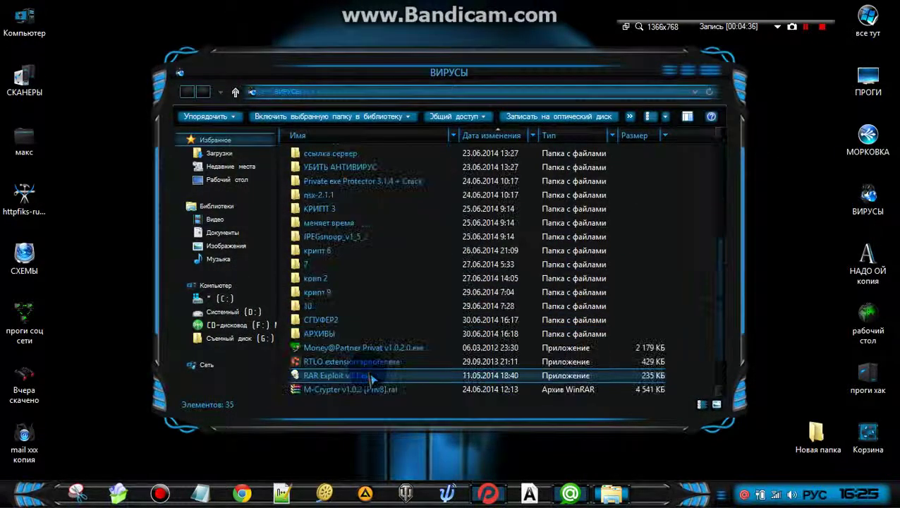
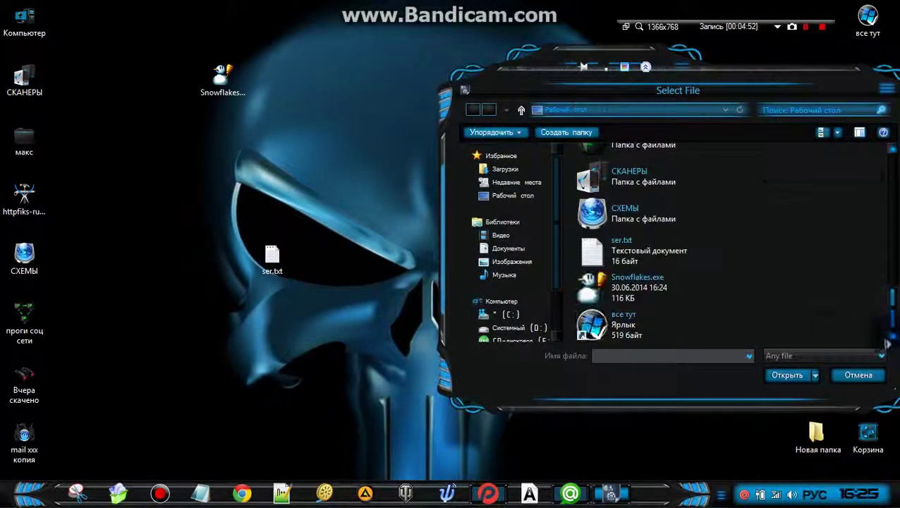
pyautogui.click(601, 290)
pyautogui.doubleClick(602, 290)
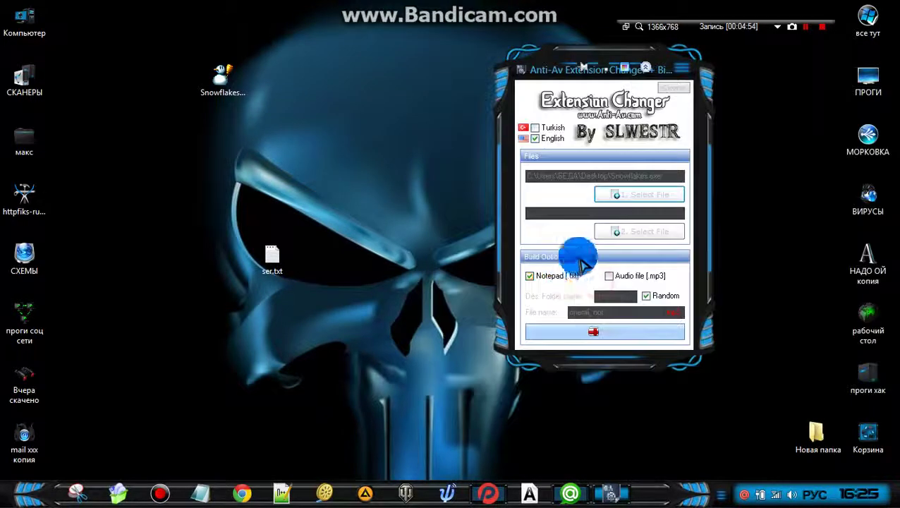
pyautogui.click(640, 230)
pyautogui.scroll(-5, 879, 183)
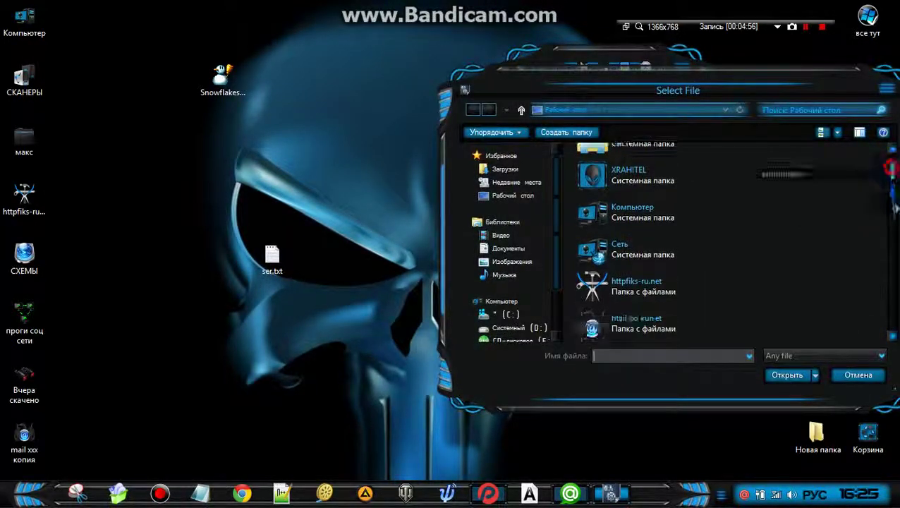
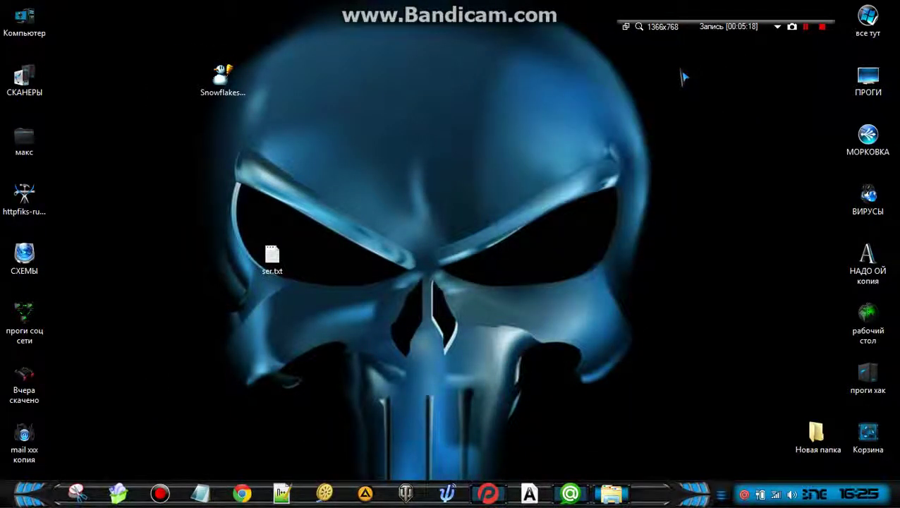
# - Delete ser.txt and Snowflakes.exe from the desktop
pyautogui.rightClick(285, 260)
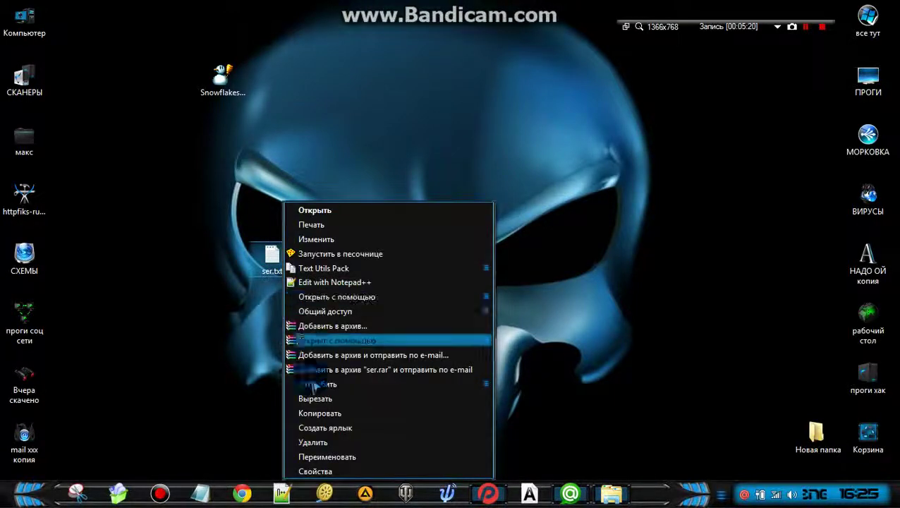
pyautogui.click(321, 450)
pyautogui.rightClick(226, 80)
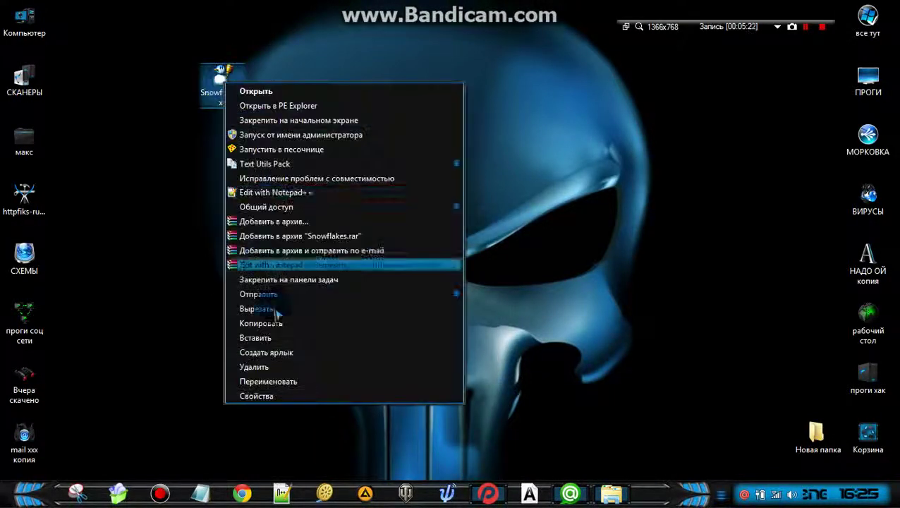
pyautogui.click(281, 366)
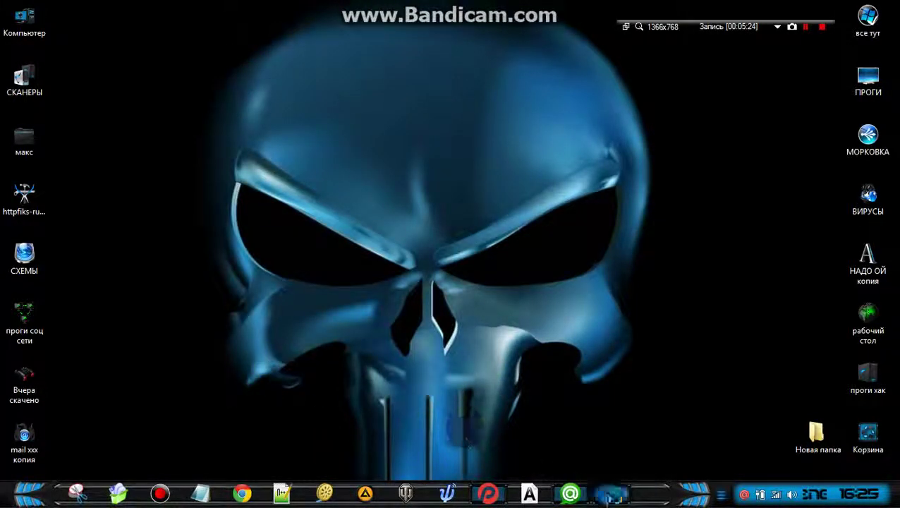
# - Move the ser folder from the ExChanger folder to the desktop and close the ExChanger window
pyautogui.click(614, 496)
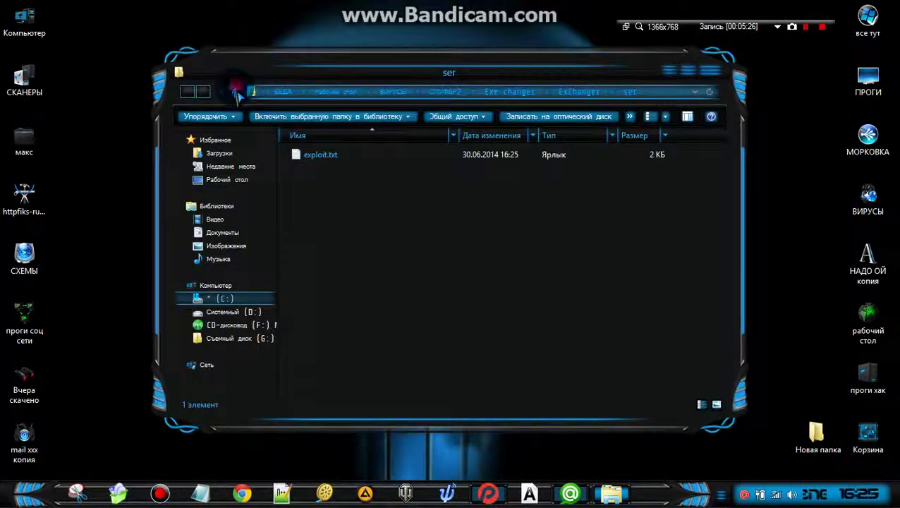
pyautogui.click(237, 94)
pyautogui.moveTo(309, 169); pyautogui.dragTo(138, 203)
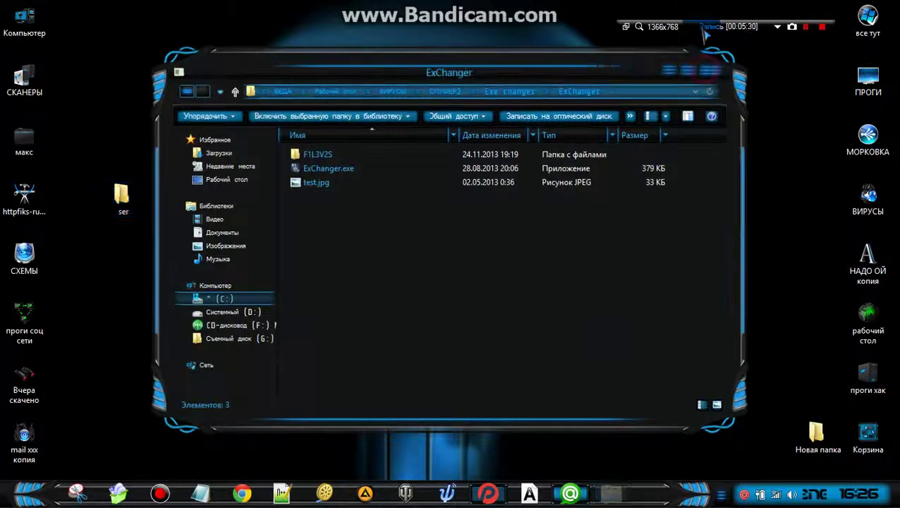
pyautogui.hotkey('alt', 'F4')
# - Place the ser folder on the desktop beside the рабочий стол icon, above Новая папка
pyautogui.moveTo(802, 8)
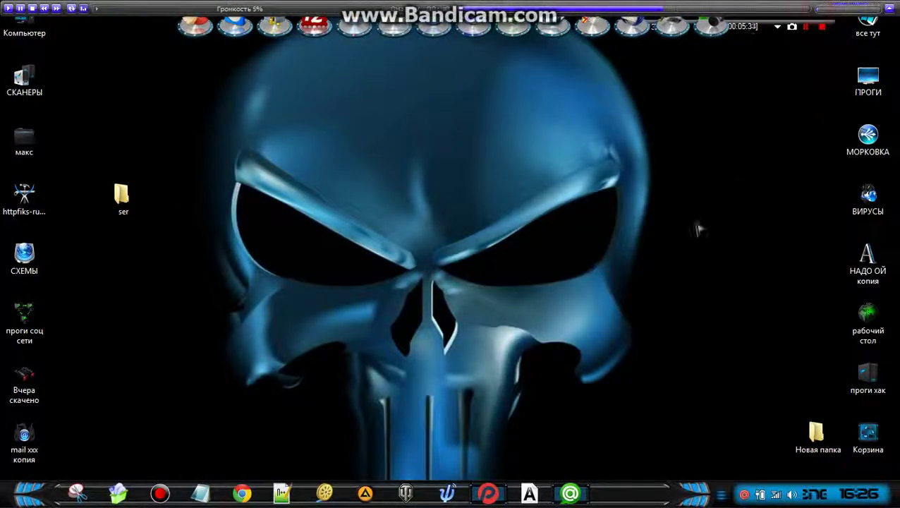
pyautogui.moveTo(122, 199); pyautogui.dragTo(420, 199)
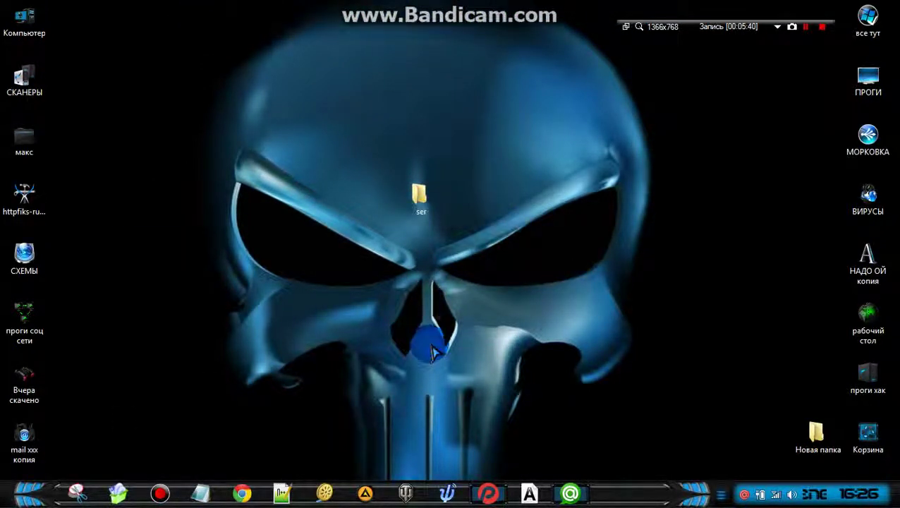
pyautogui.moveTo(420, 197); pyautogui.dragTo(503, 255)
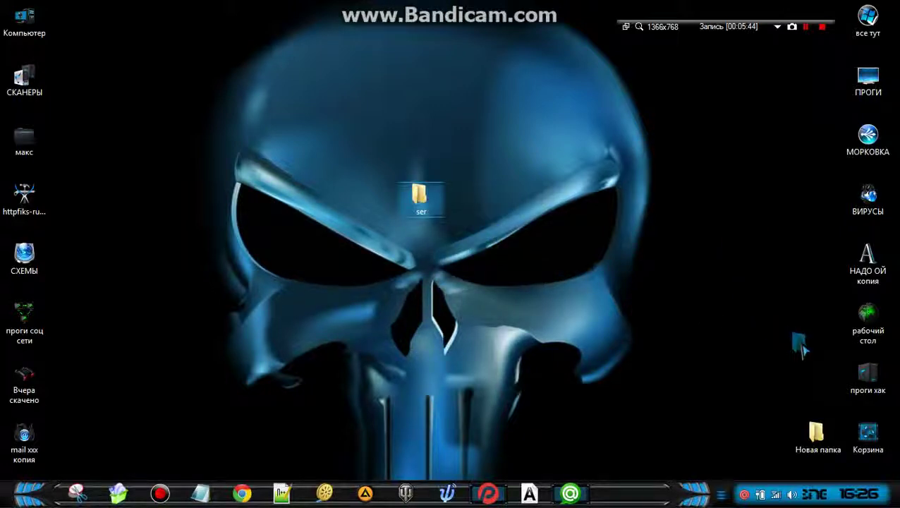
pyautogui.moveTo(802, 347); pyautogui.dragTo(805, 346)
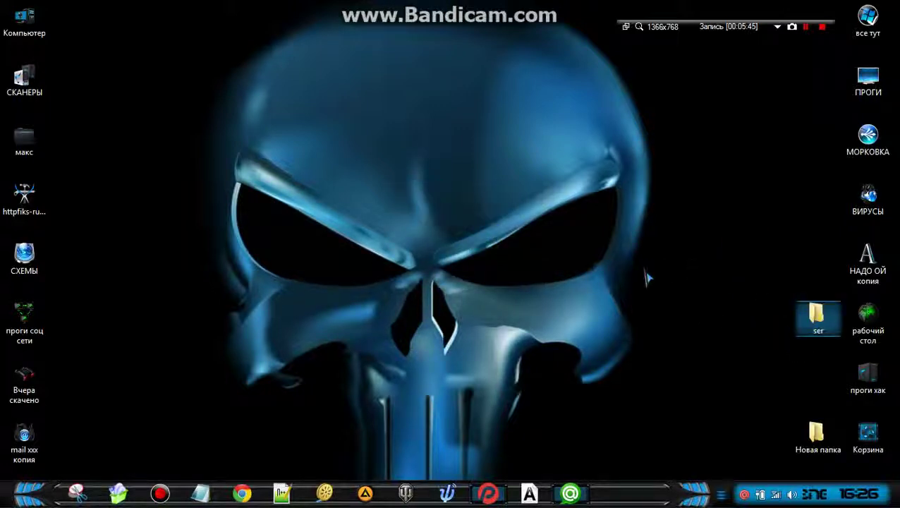
# - Run the exploit.txt shortcut in the ser folder, close the folder, and select the text in the ser.txt Notepad window before minimizing it
pyautogui.doubleClick(816, 323)
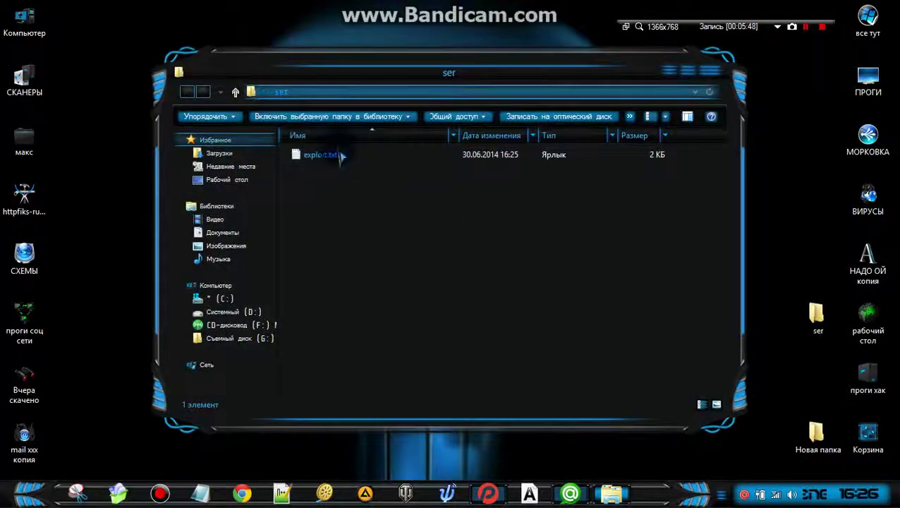
pyautogui.click(329, 159)
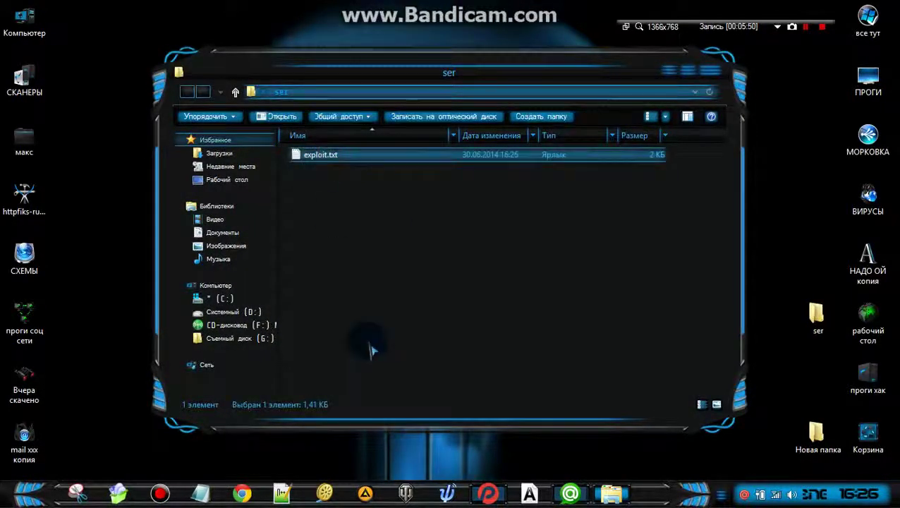
pyautogui.click(711, 69)
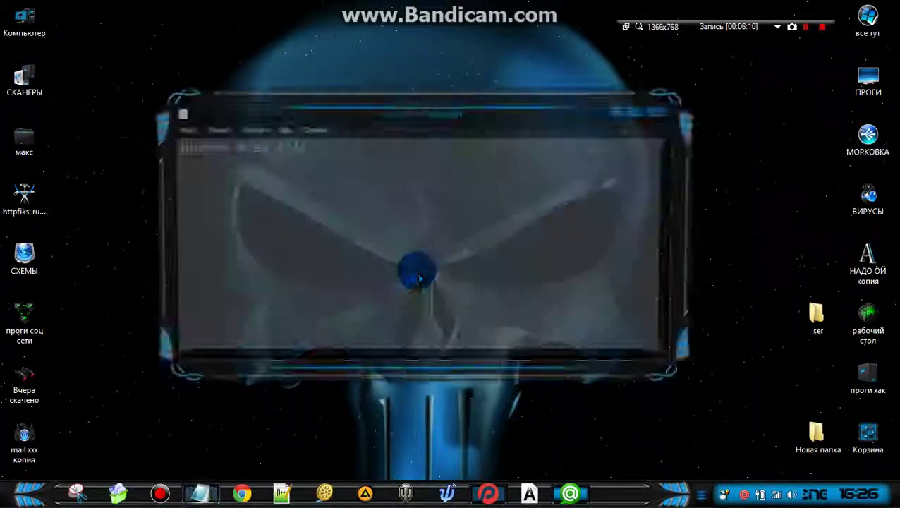
pyautogui.moveTo(311, 151); pyautogui.dragTo(179, 148)
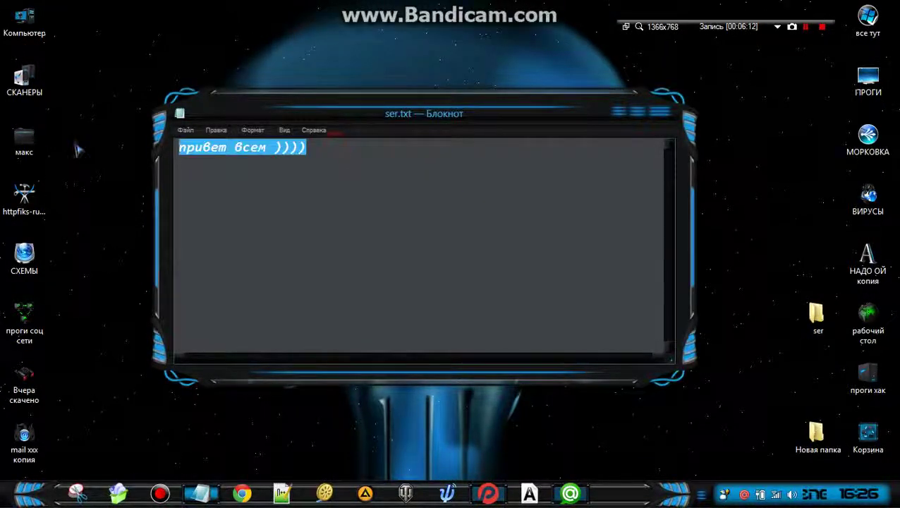
pyautogui.click(618, 115)
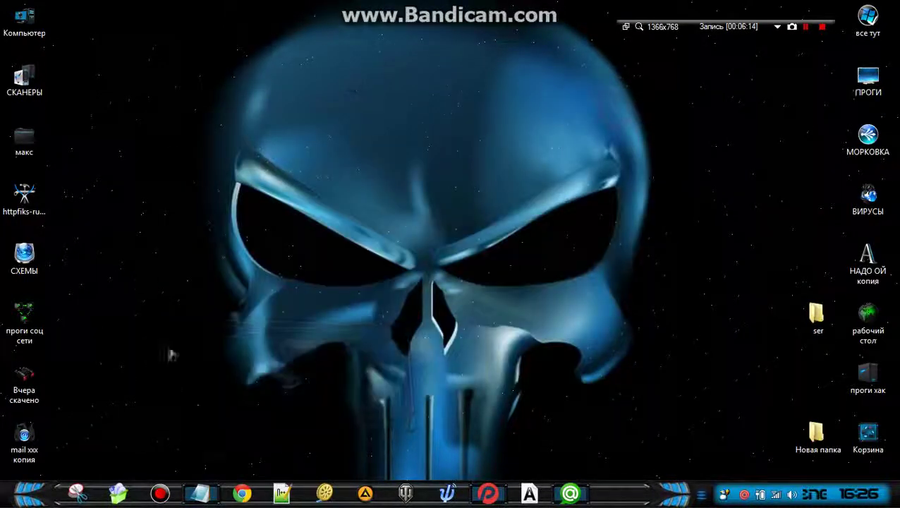